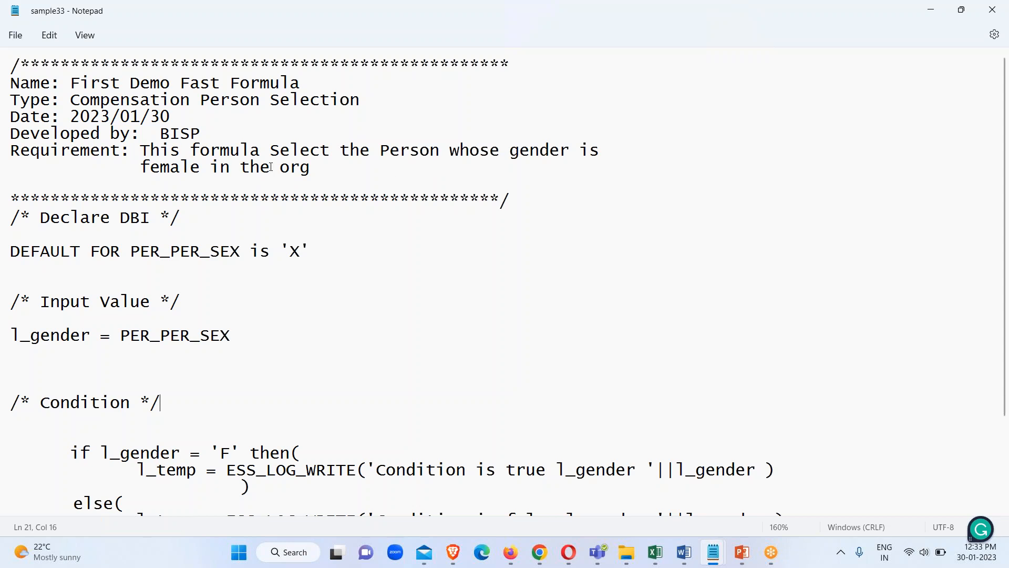
- Examine the sample33 formula's header, DBI default declaration, l_gender input value and gender condition with its log messages
scroll(271, 167, down, 1)
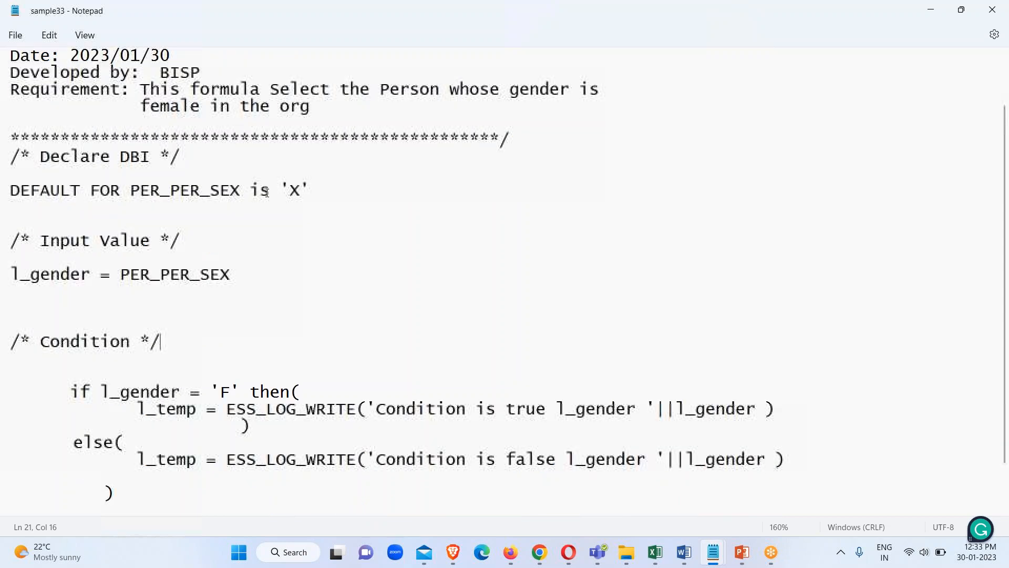
scroll(267, 193, up, 1)
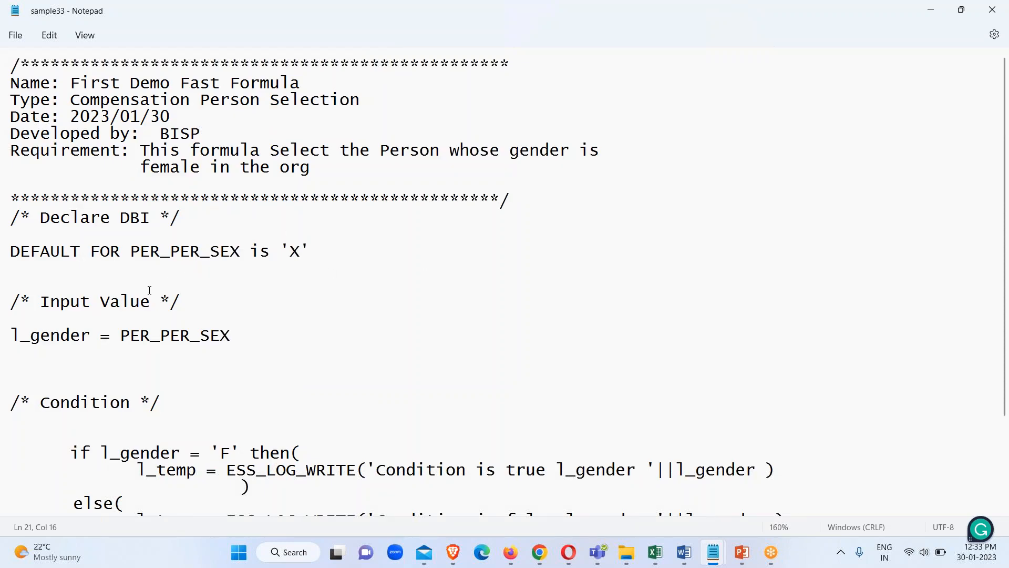
scroll(277, 294, down, 1)
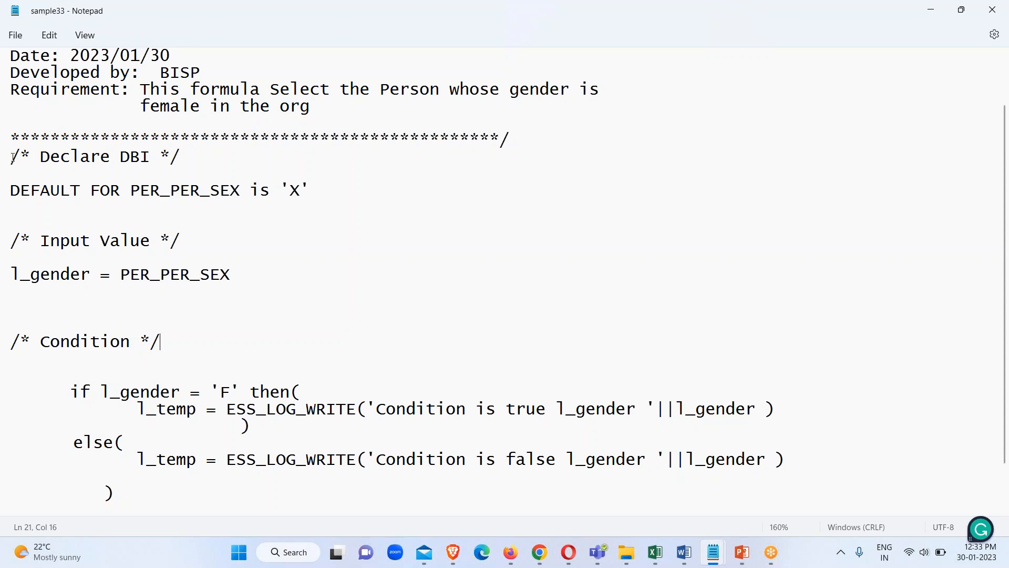
drag(12, 157, 180, 158)
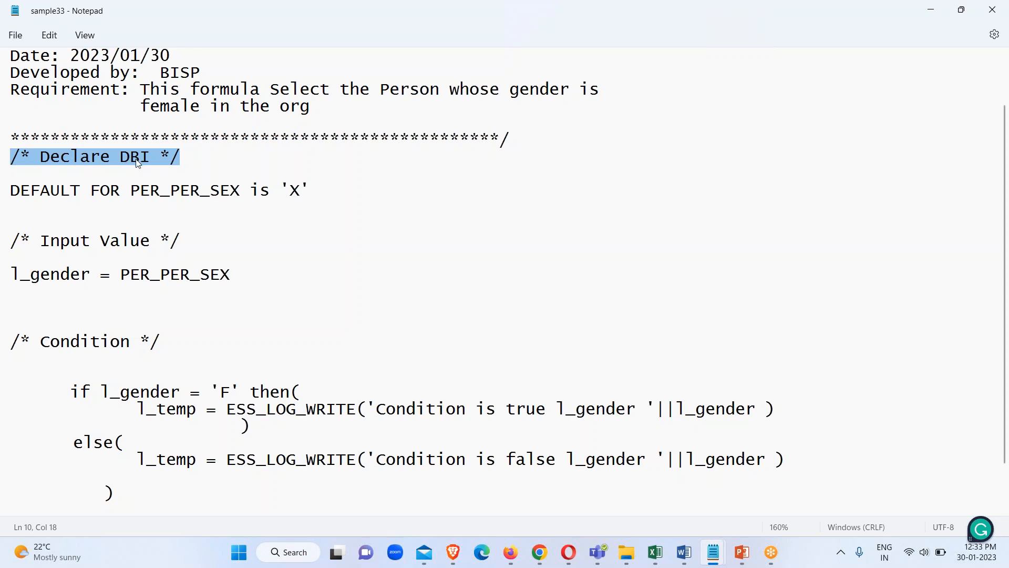
scroll(158, 180, down, 1)
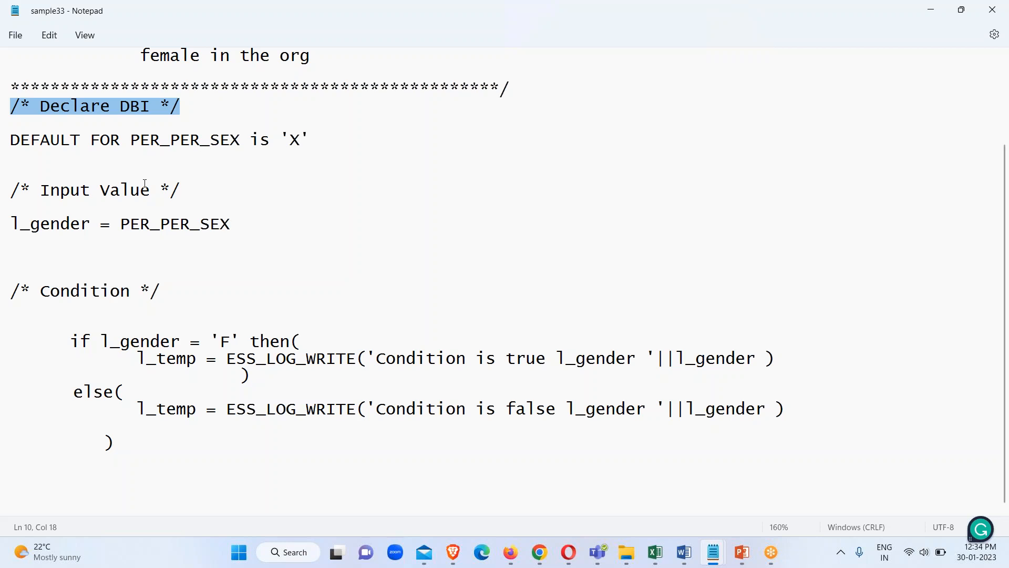
drag(131, 140, 250, 140)
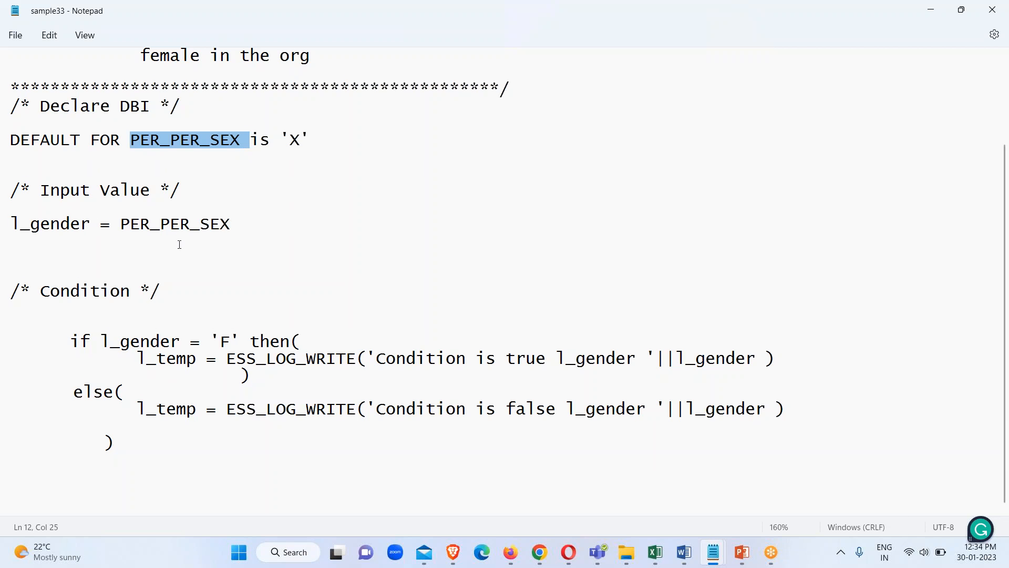
scroll(180, 243, down, 1)
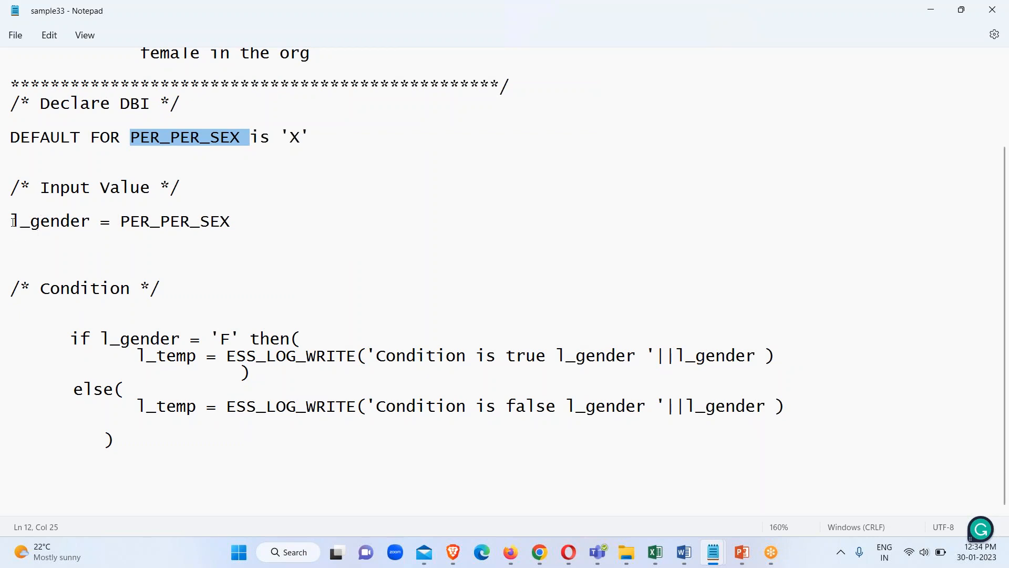
drag(13, 220, 41, 221)
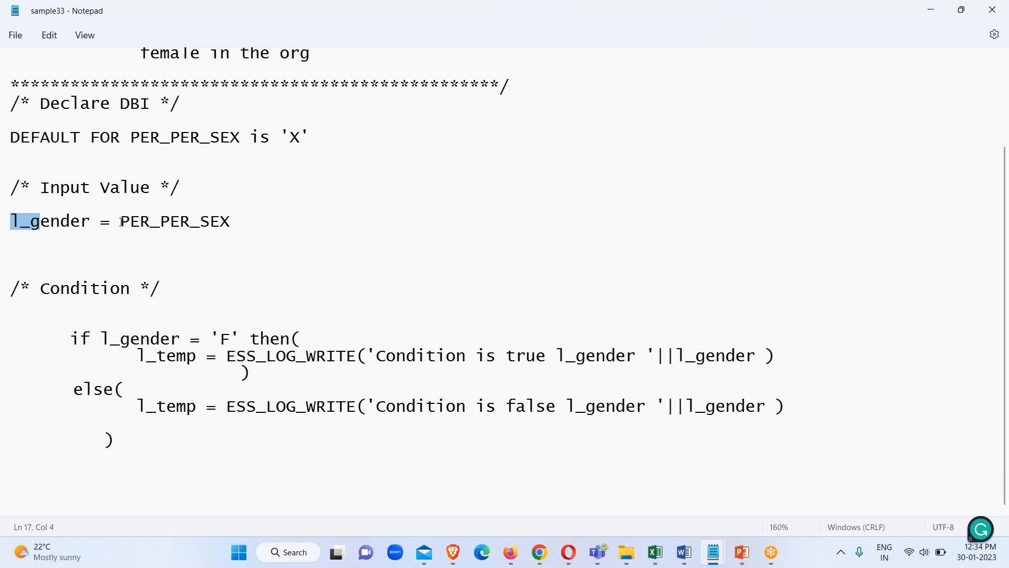
click(122, 222)
drag(121, 221, 211, 225)
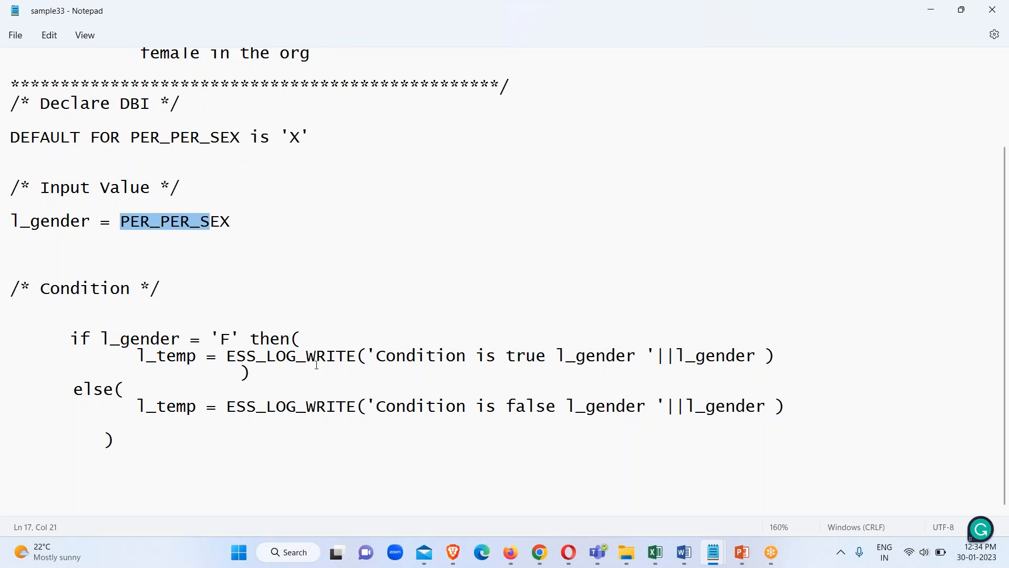
scroll(244, 206, up, 3)
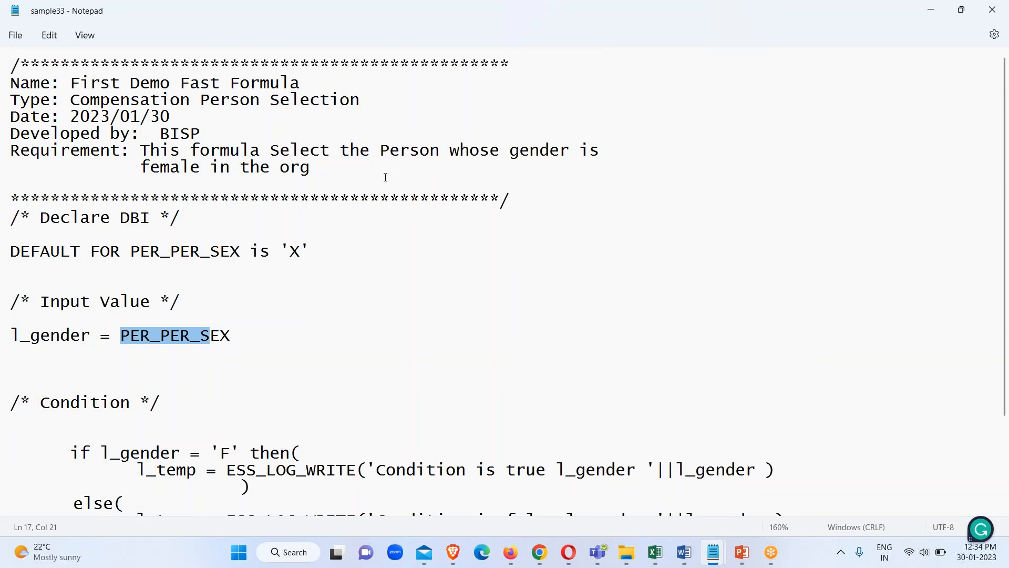
scroll(386, 177, down, 1)
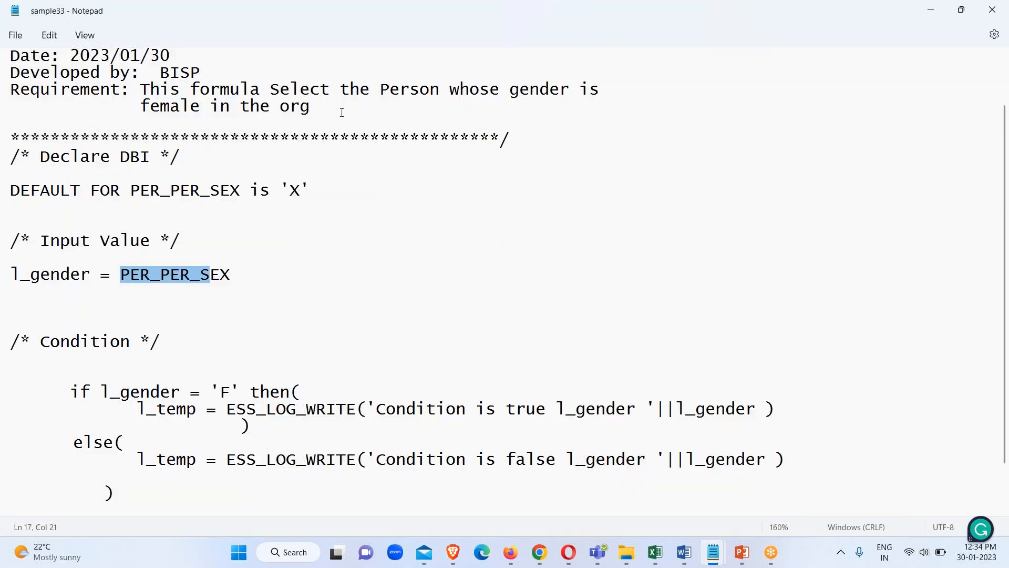
scroll(338, 129, down, 1)
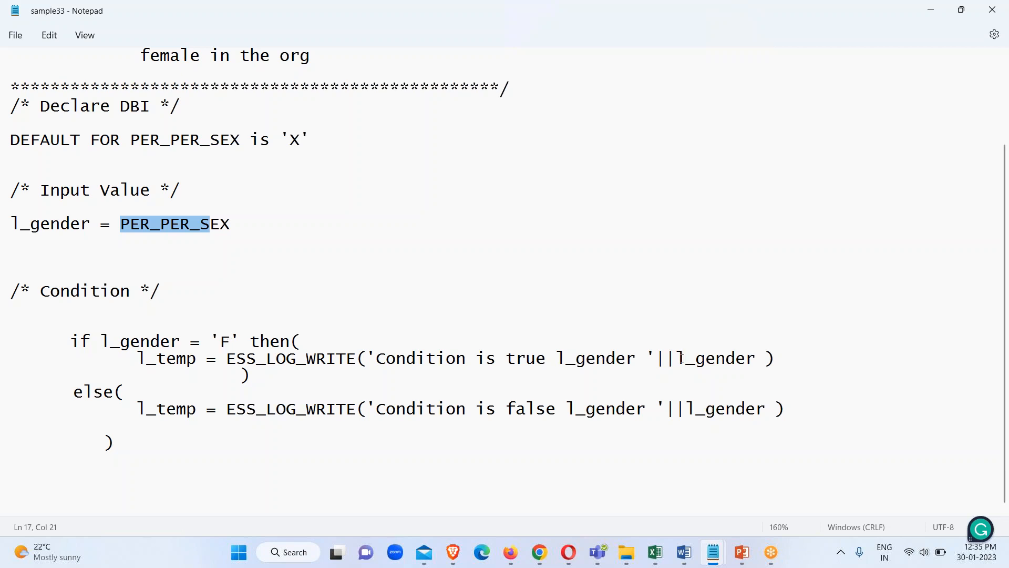
drag(677, 358, 747, 359)
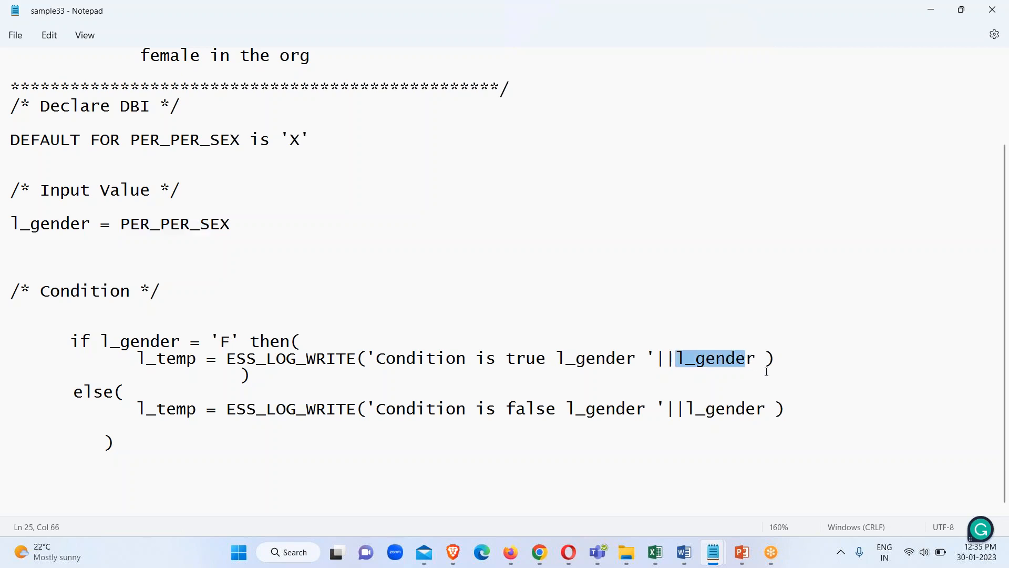
scroll(97, 378, down, 1)
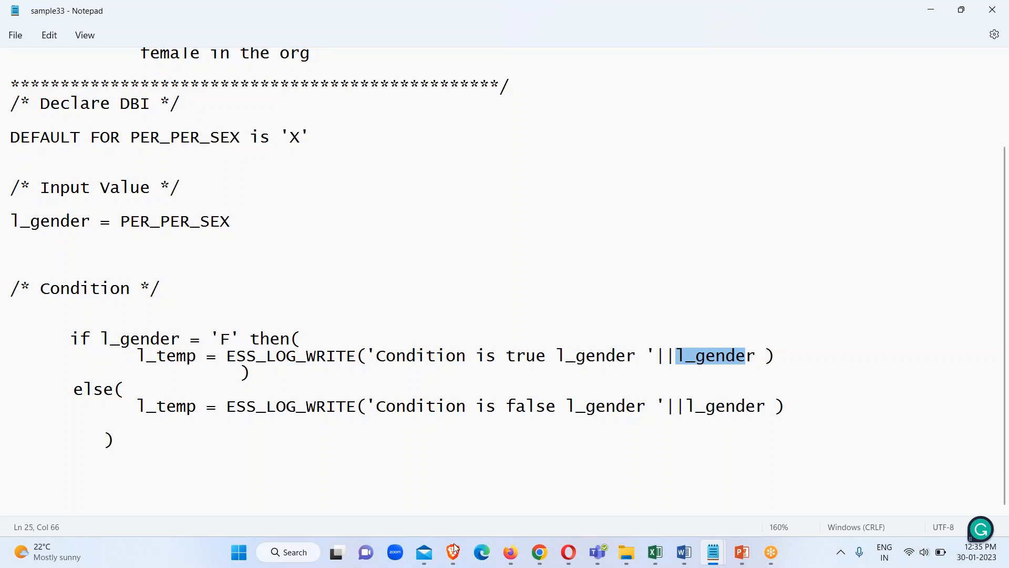
- Switch to the Oracle Fusion Cloud Applications window in Brave and expand the full list of My Client Groups quick actions
mouse_move(455, 549)
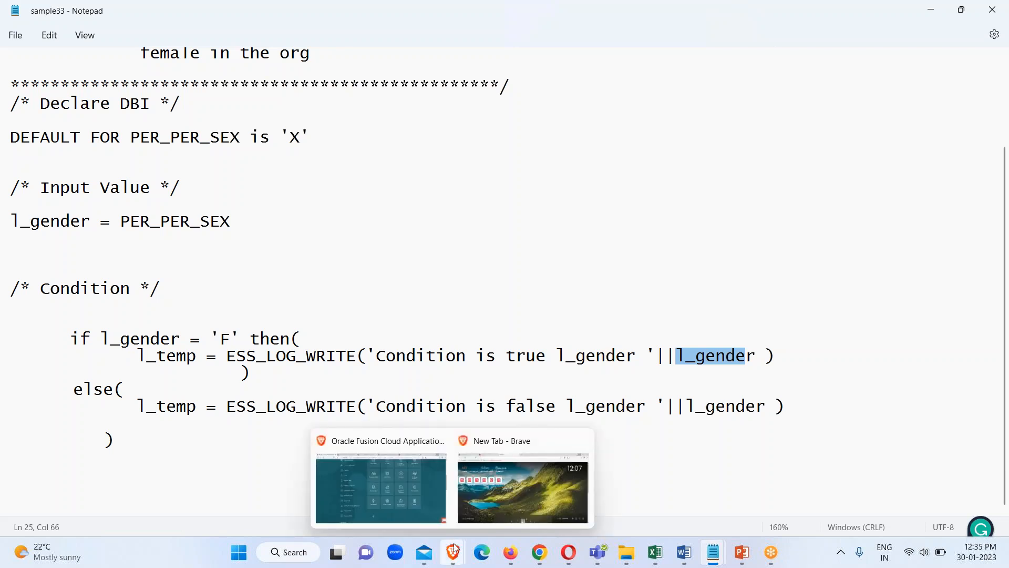
click(419, 502)
scroll(823, 232, up, 4)
scroll(822, 232, up, 5)
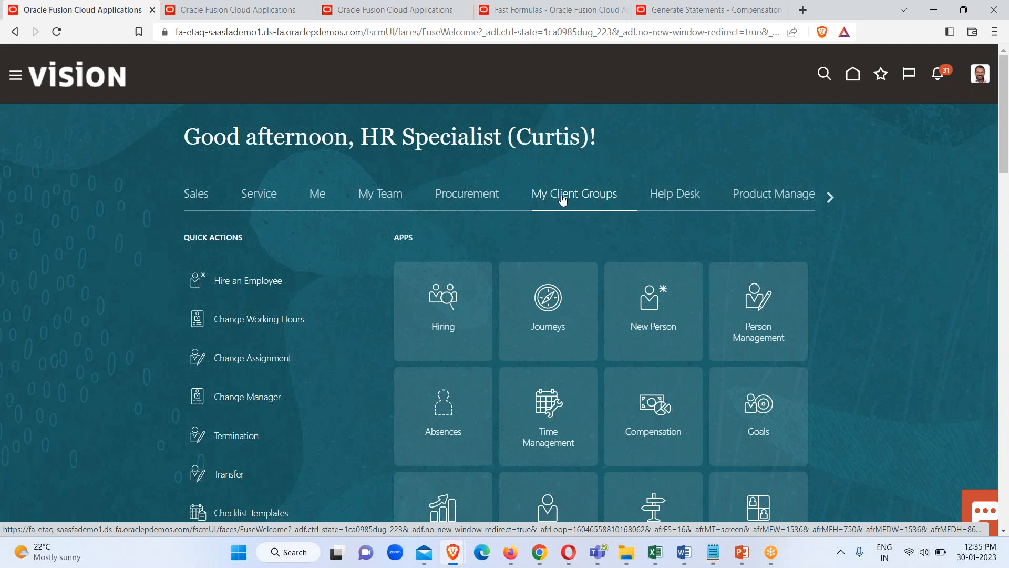
scroll(562, 199, down, 9)
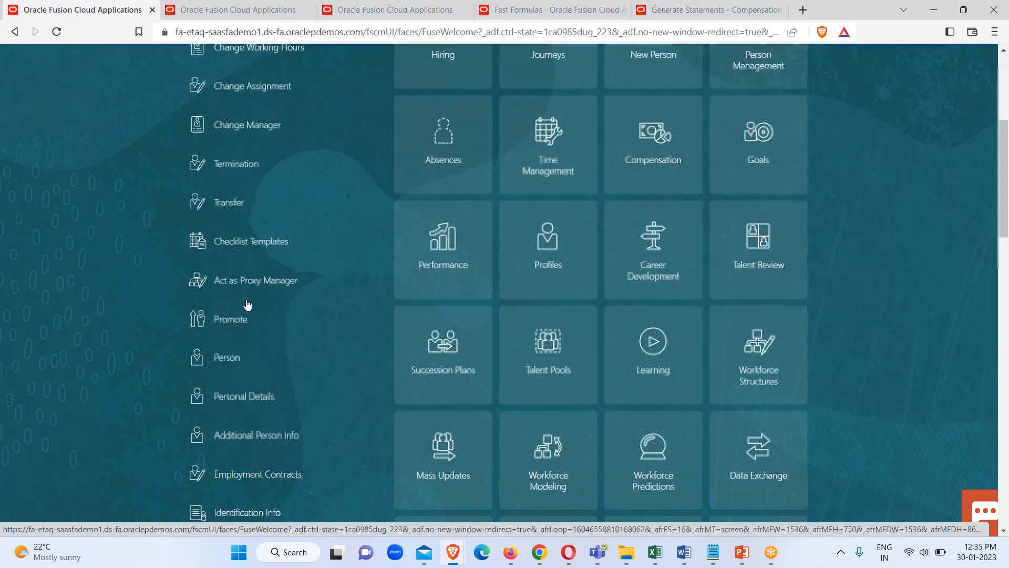
scroll(246, 326, down, 3)
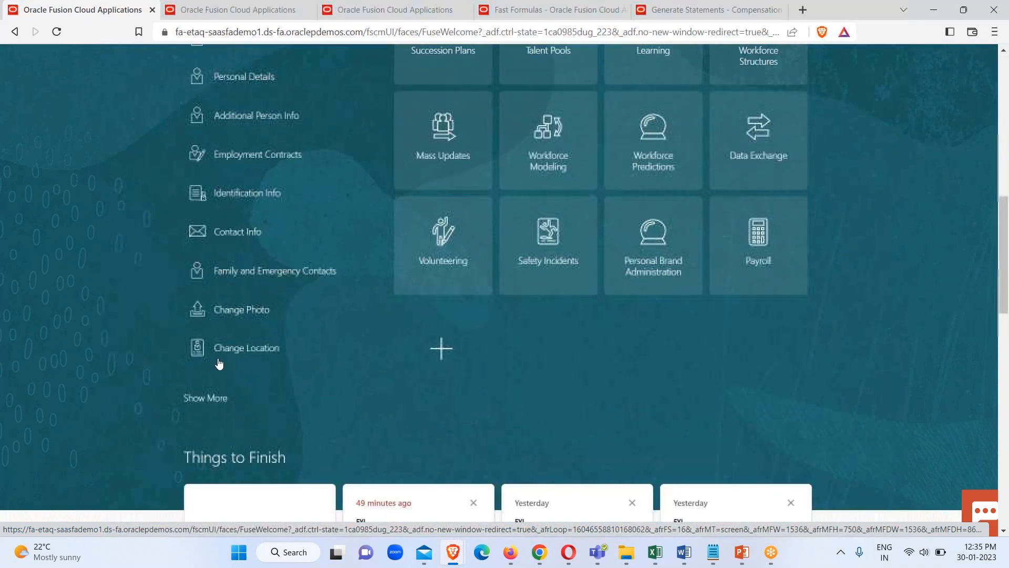
click(206, 398)
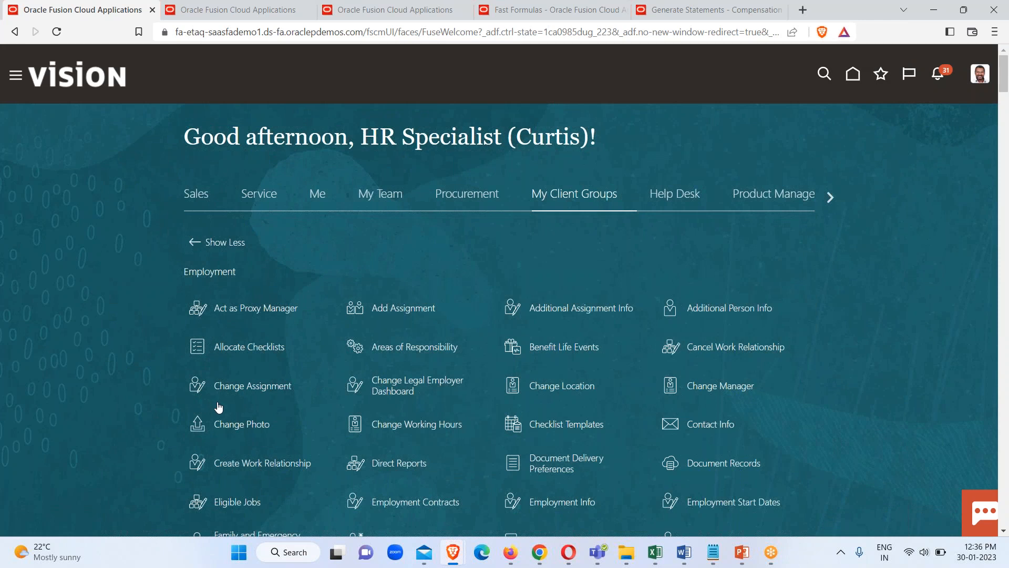
- Find "fast" on the page, open Fast Formulas under Compensation, and search for formulas without any filter
key(ctrl+f)
key(End)
text(t)
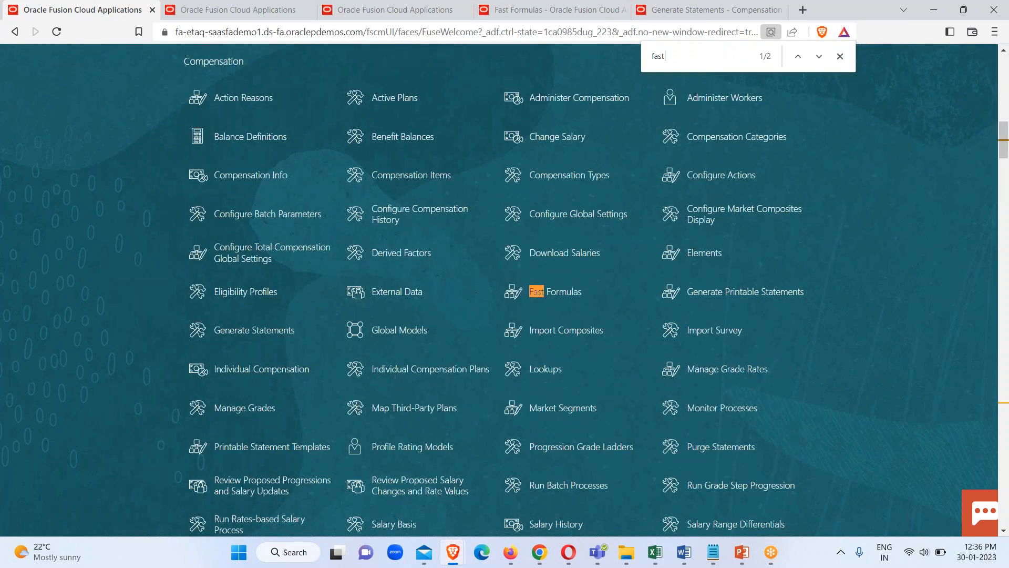
click(554, 295)
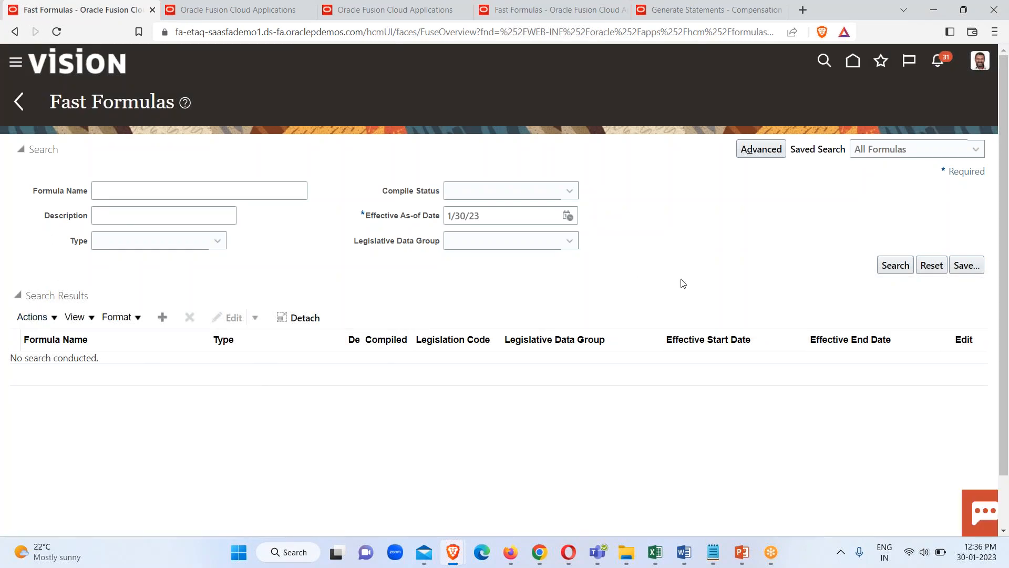
click(897, 265)
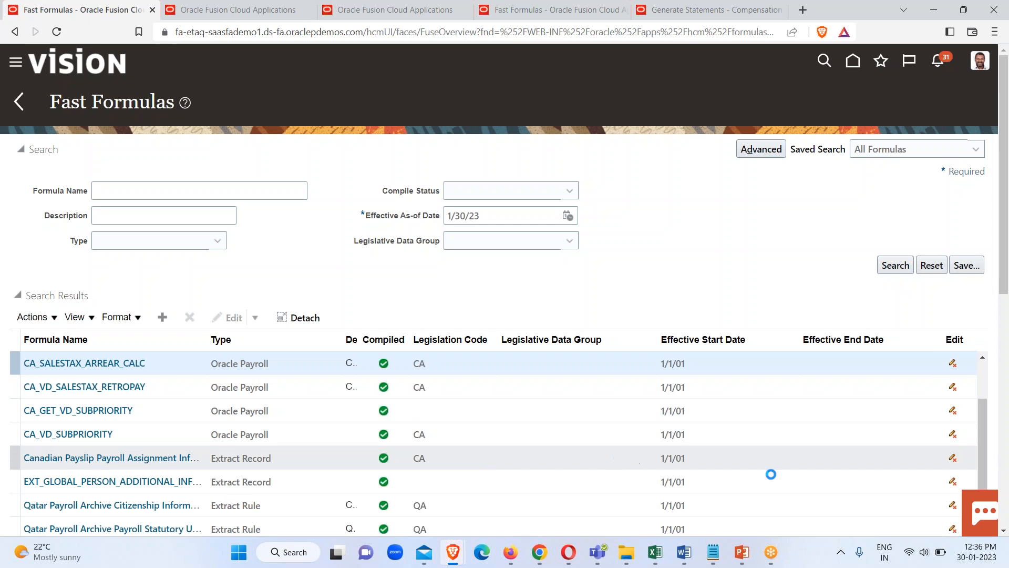
scroll(770, 473, down, 1)
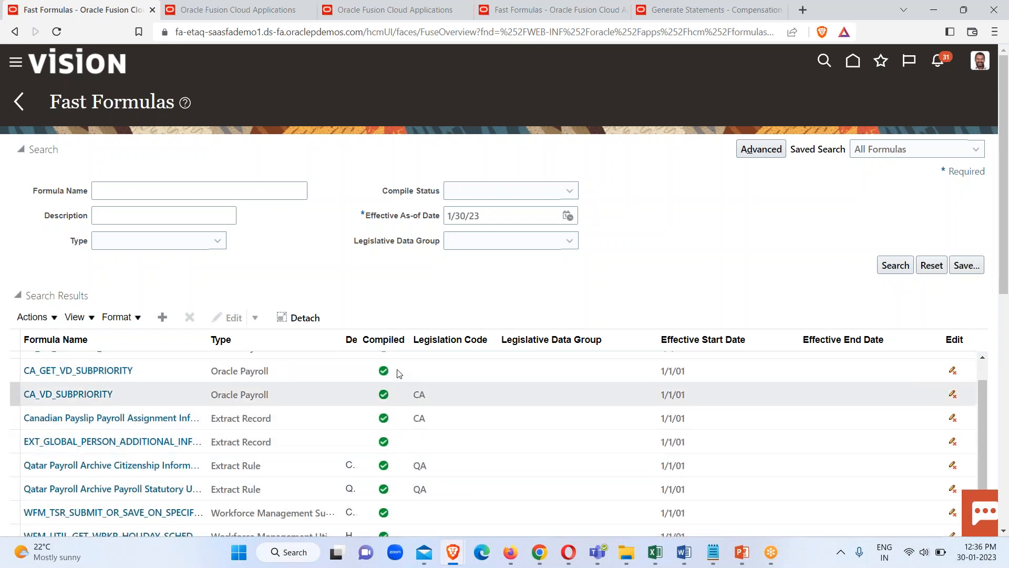
- Start a new fast formula named "Demo Fast Formula 30Jan23" with the type Compensation Person Selection
click(163, 317)
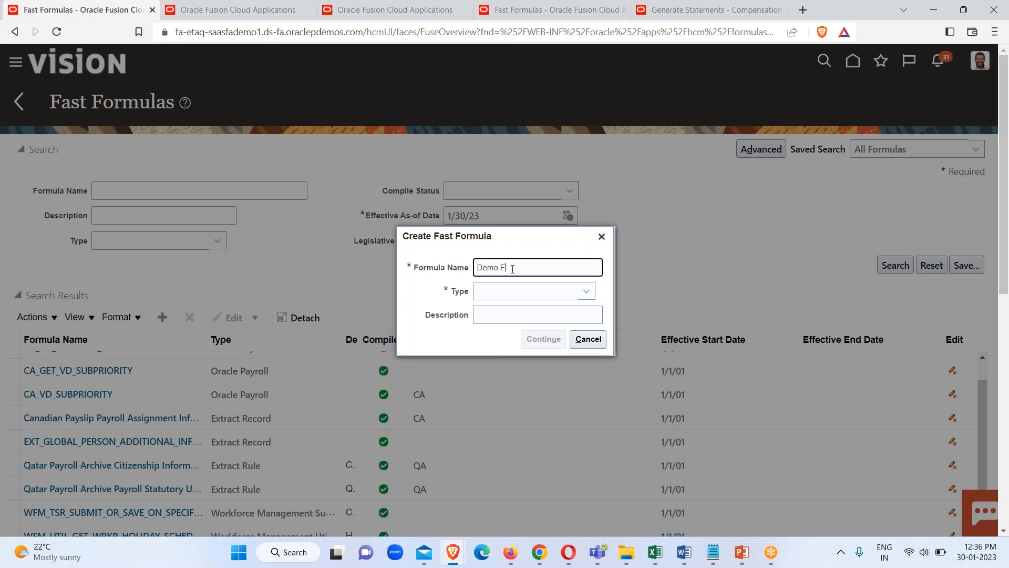
text(Formula 30Jan23)
click(553, 297)
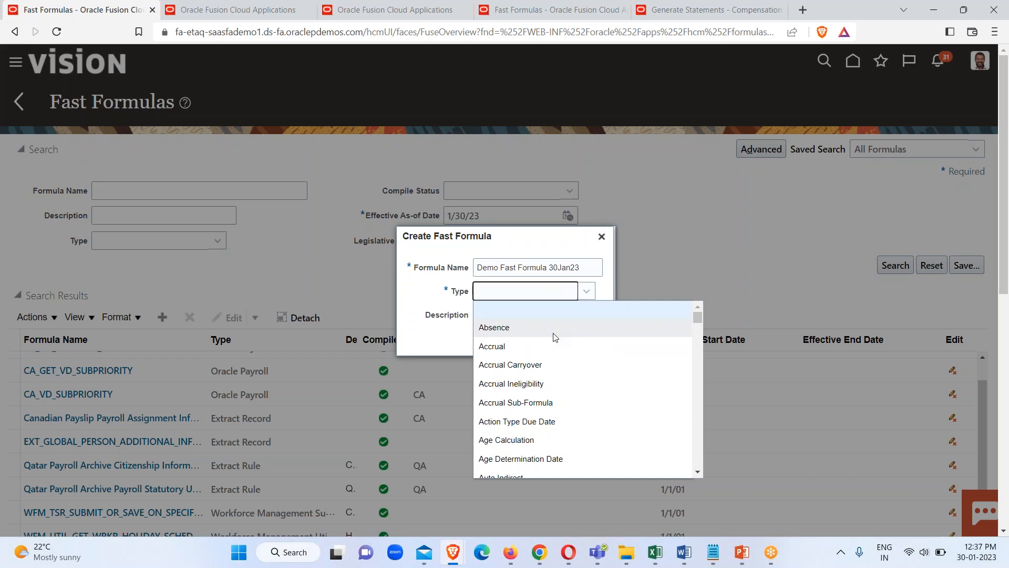
key(c)
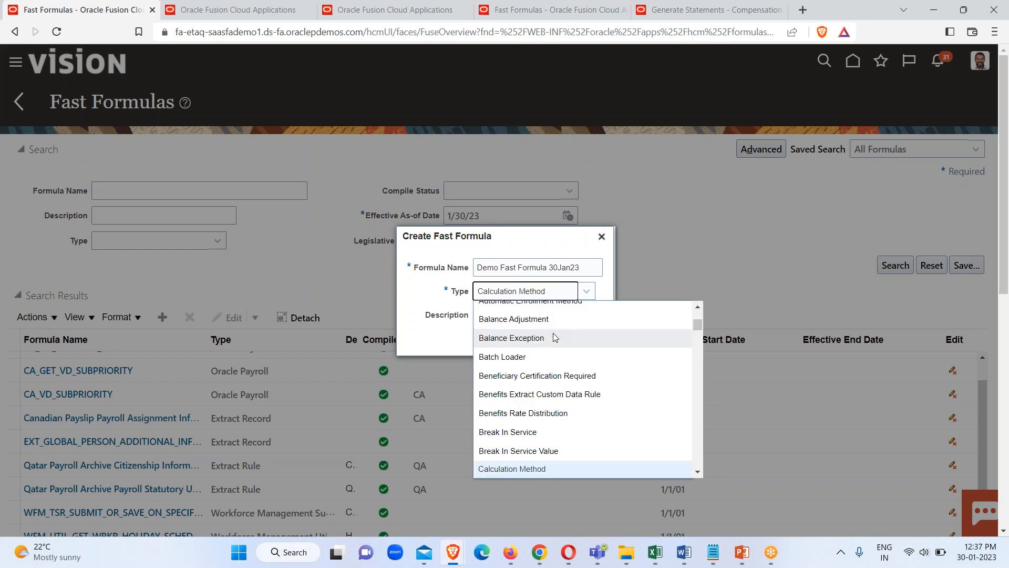
scroll(551, 394, down, 2)
scroll(553, 402, down, 3)
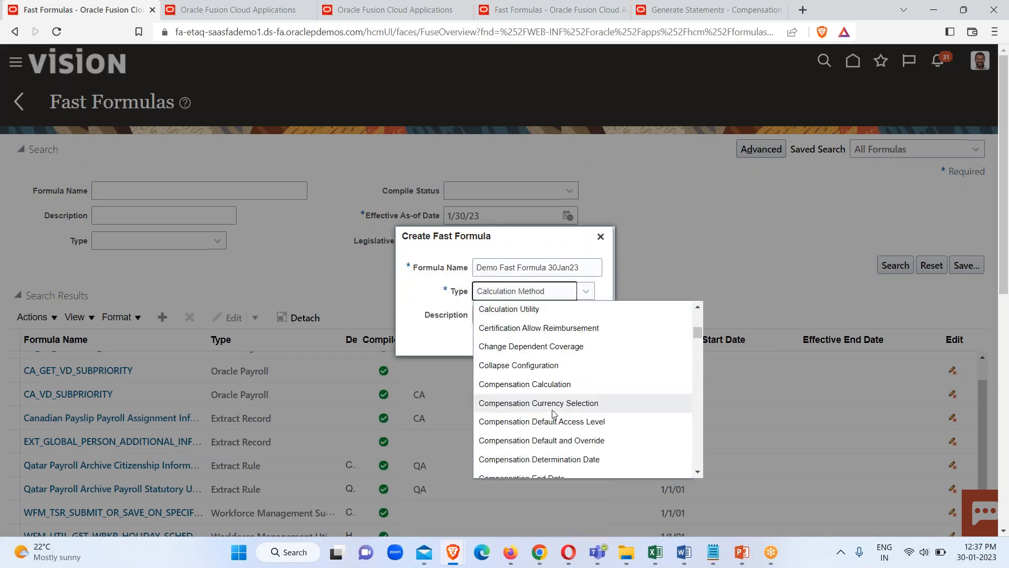
click(577, 469)
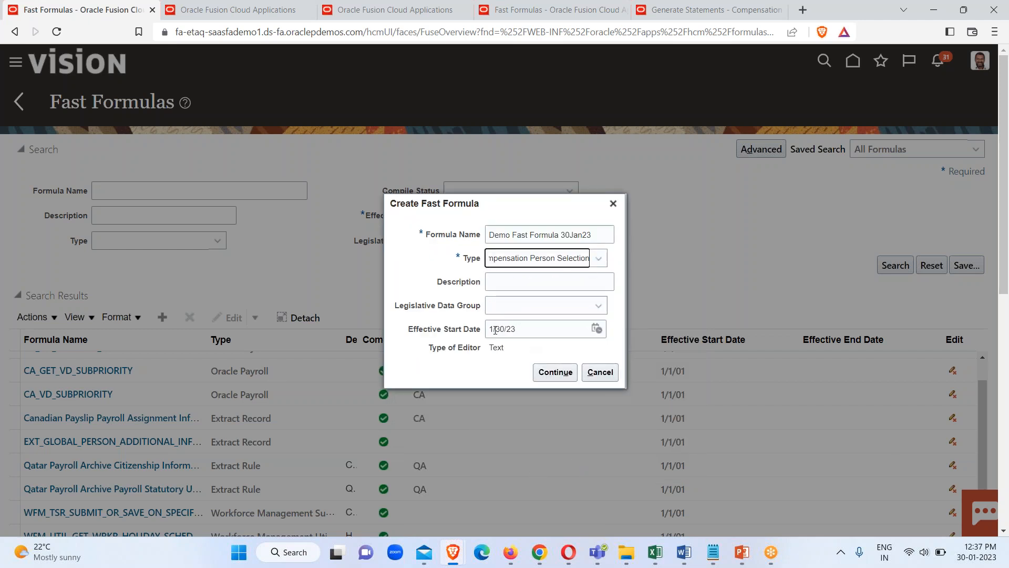
- Set the new formula's effective start date to 1/1/00 and continue to the formula text editor
triple_click(518, 330)
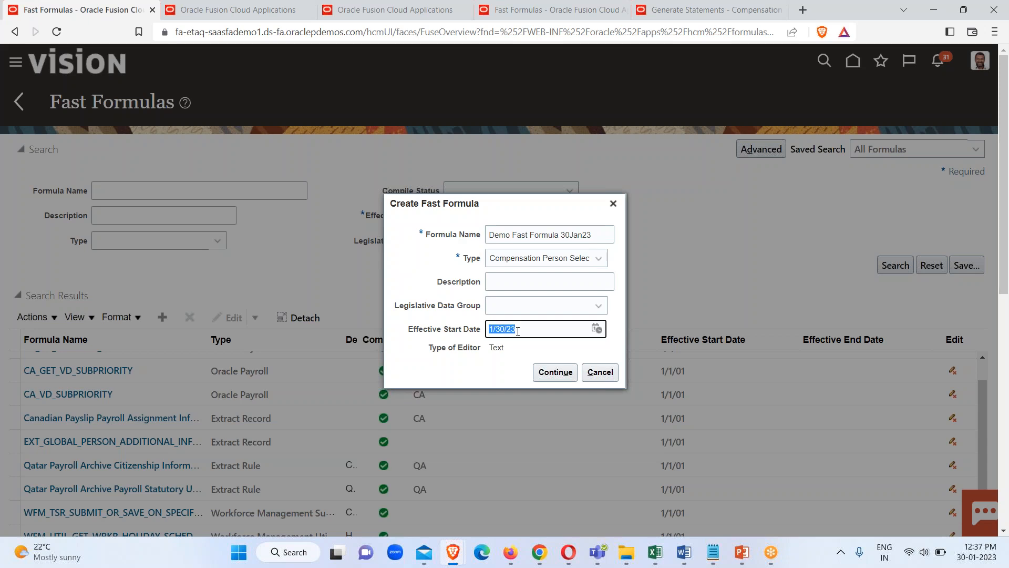
text(1)
click(546, 374)
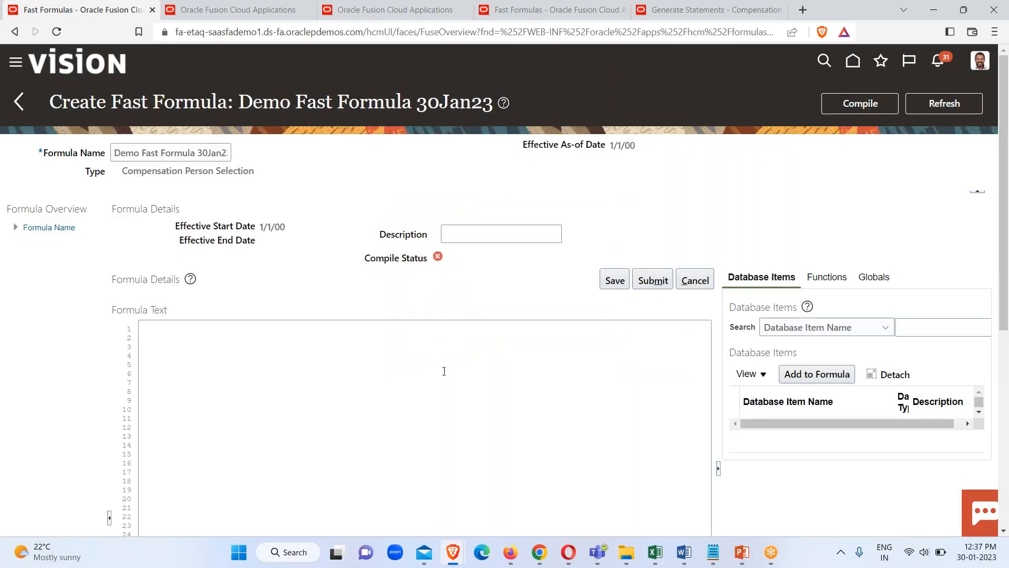
- Switch to the sample33 file in Notepad and copy its entire formula text
scroll(310, 379, down, 3)
scroll(308, 380, up, 3)
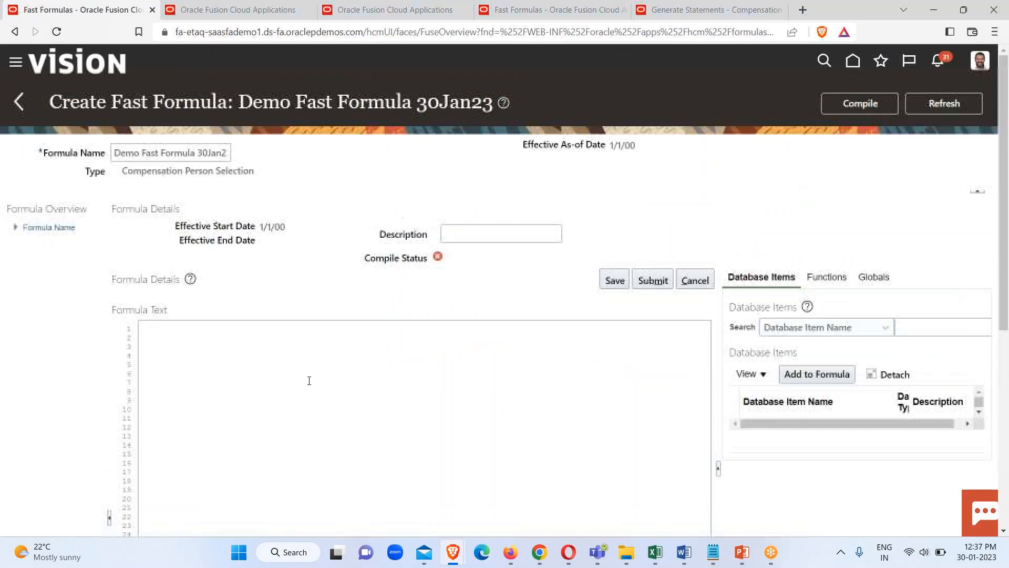
scroll(300, 389, down, 1)
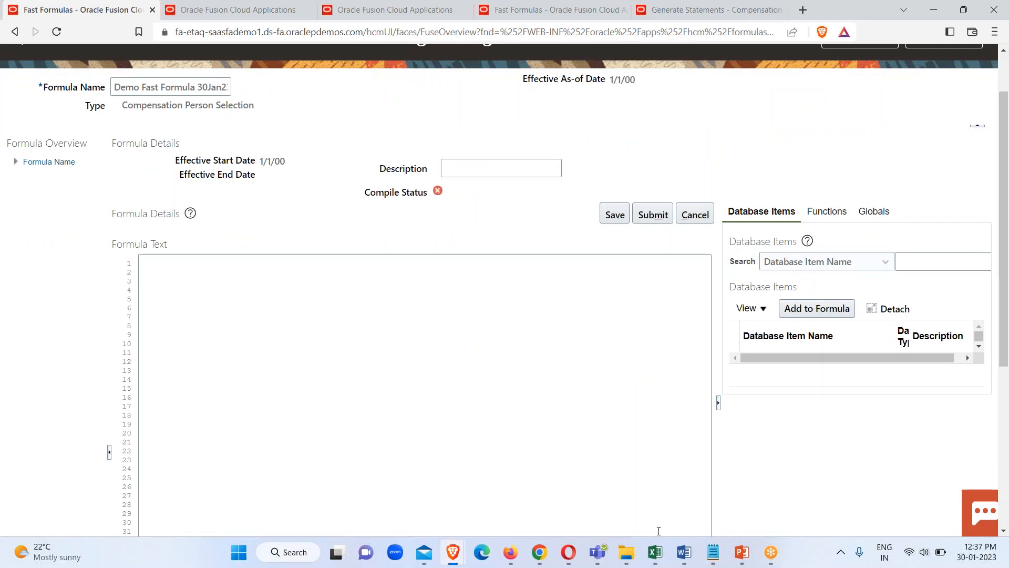
mouse_move(713, 552)
click(773, 471)
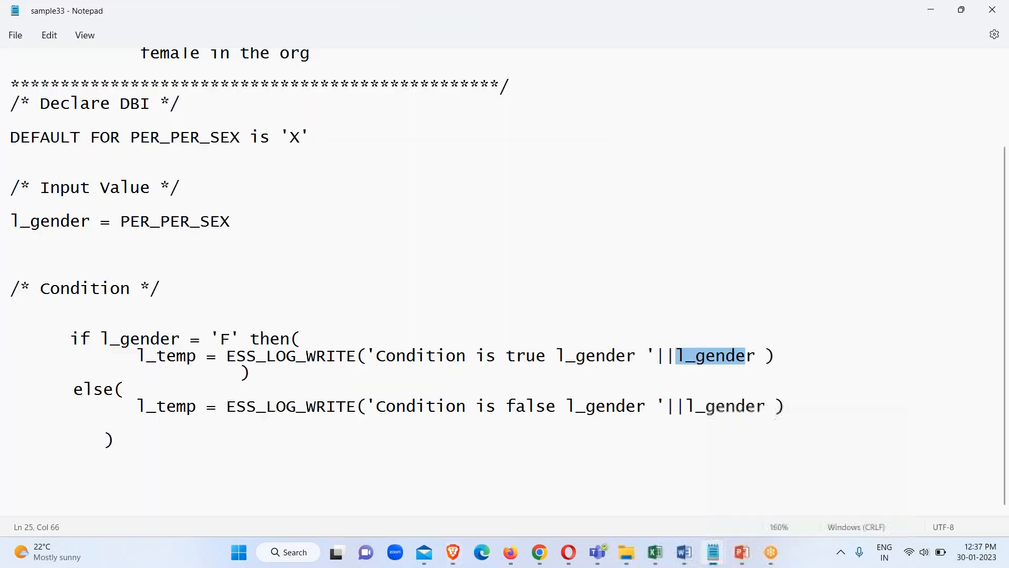
scroll(207, 313, up, 2)
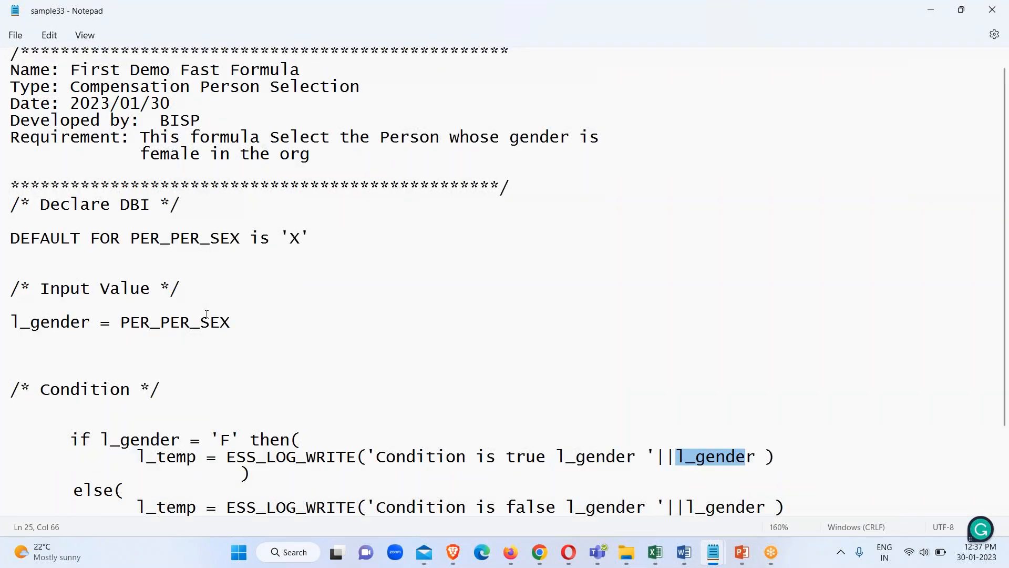
key(ctrl+a)
key(ctrl+c)
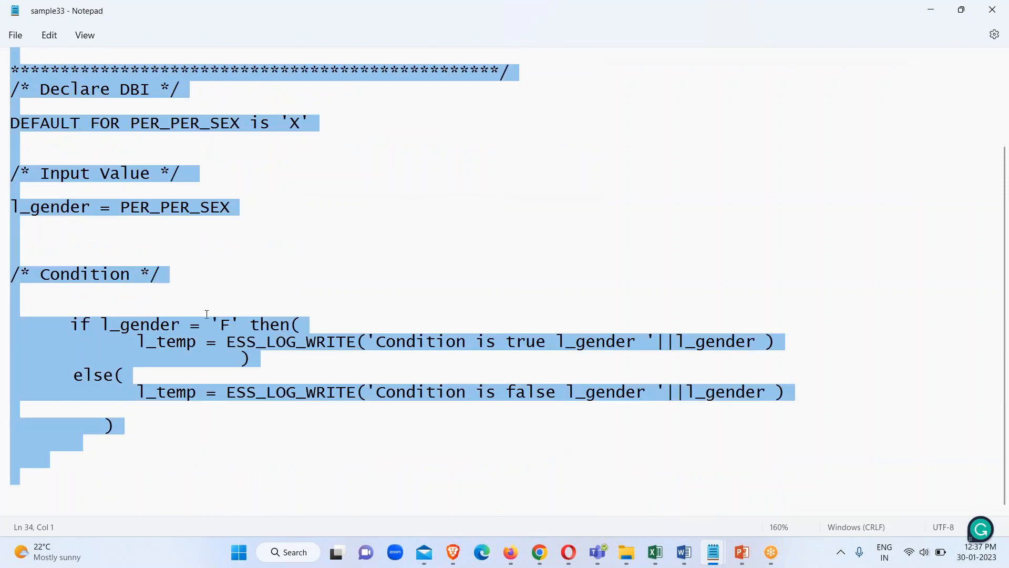
- Switch back to the Fast Formulas page in Brave and paste the copied formula into the formula text editor
mouse_move(454, 552)
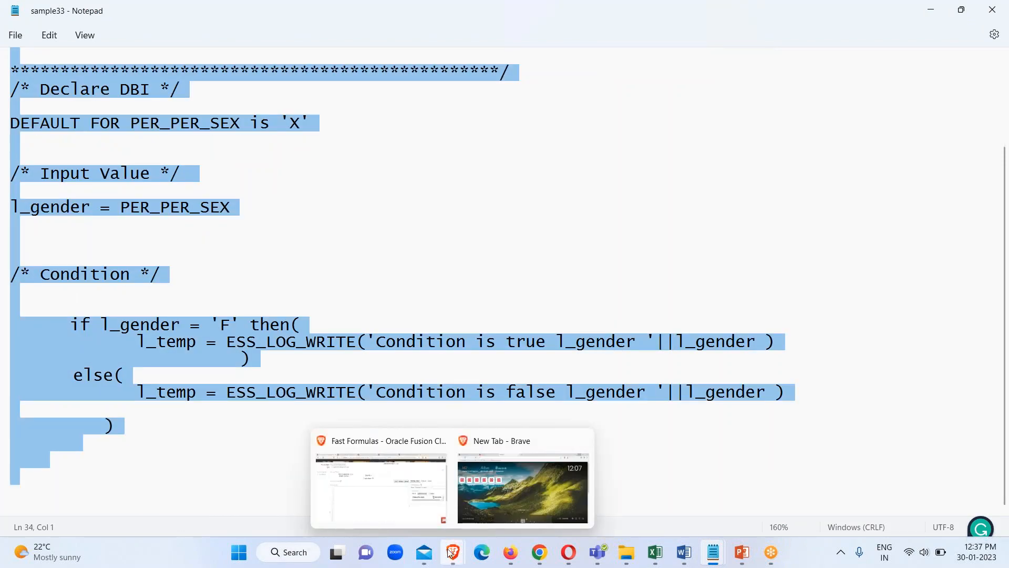
click(378, 473)
click(162, 275)
right_click(162, 276)
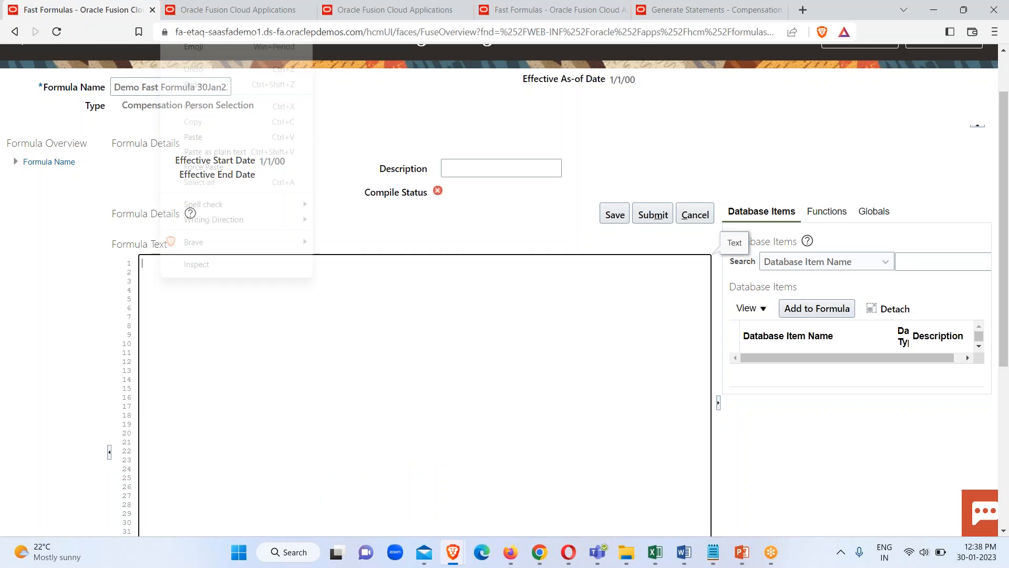
click(193, 137)
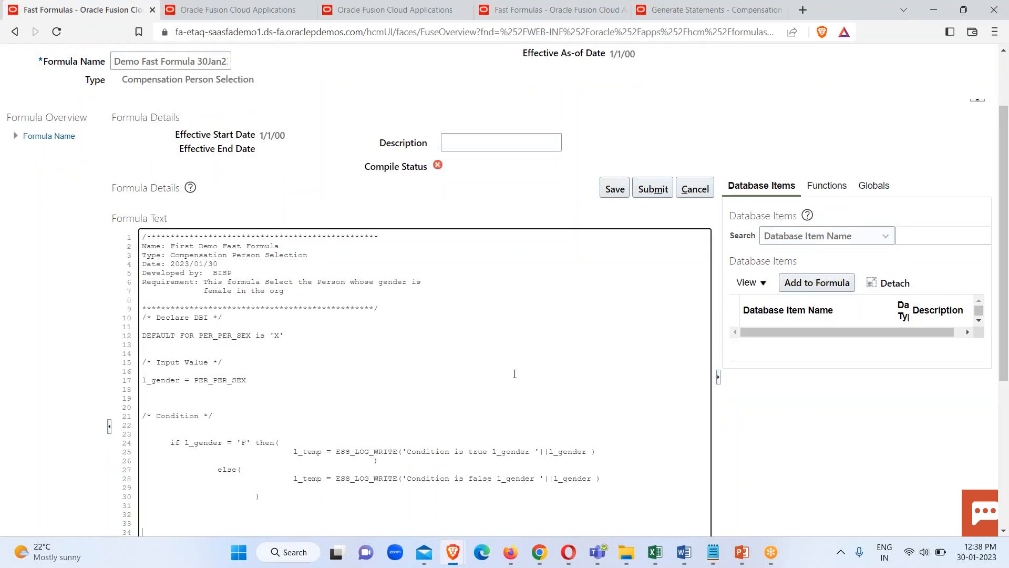
scroll(568, 368, down, 1)
scroll(624, 339, up, 2)
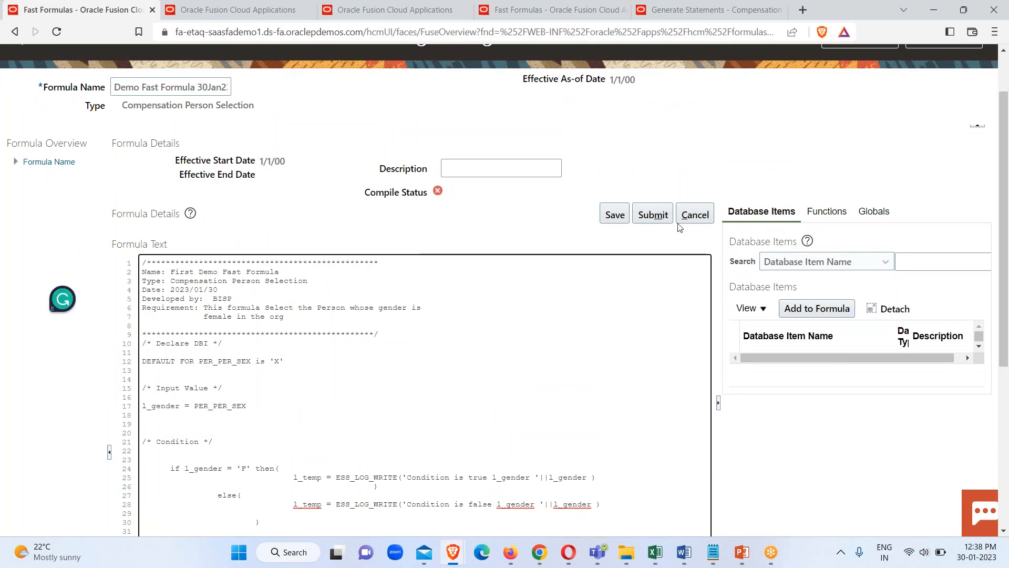
scroll(580, 384, down, 1)
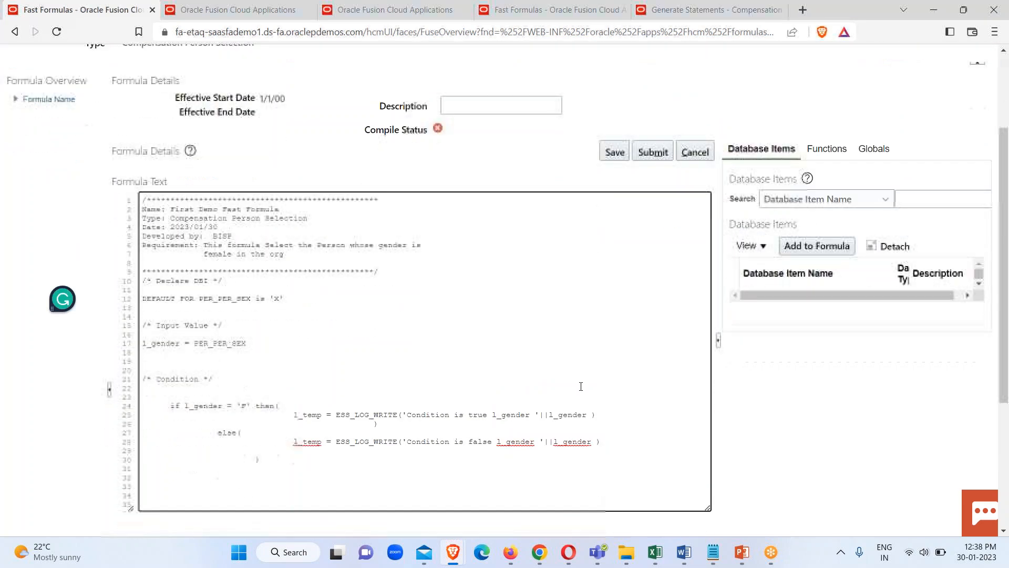
scroll(580, 386, up, 1)
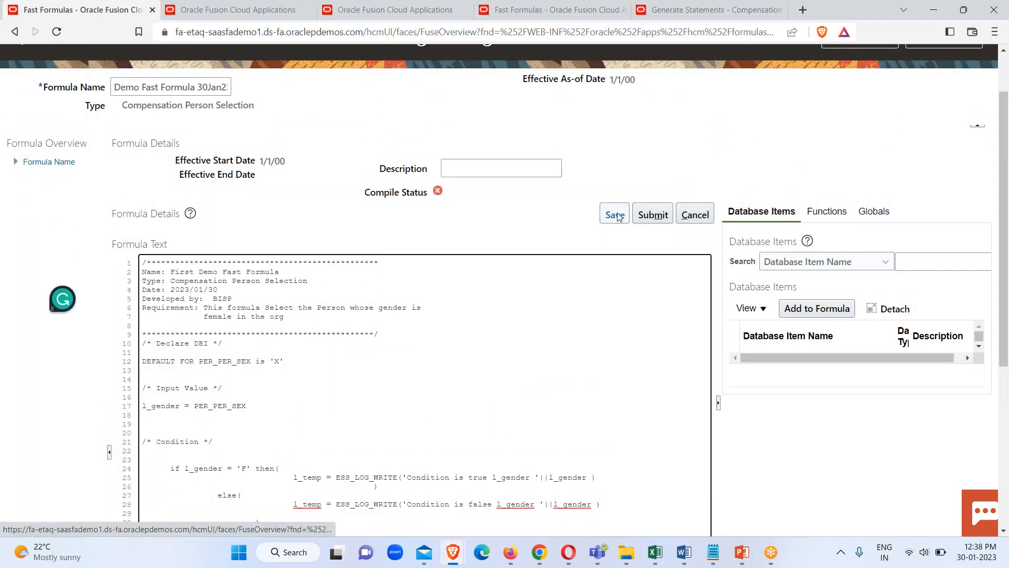
- Save and compile the Demo Fast Formula 30Jan23 formula, and refresh its compile status
click(617, 216)
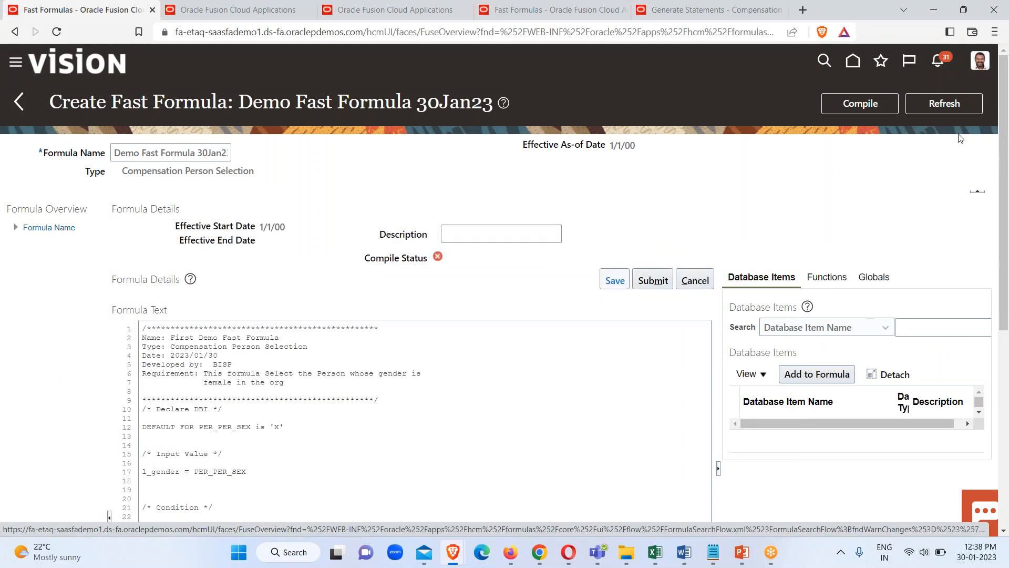
click(861, 104)
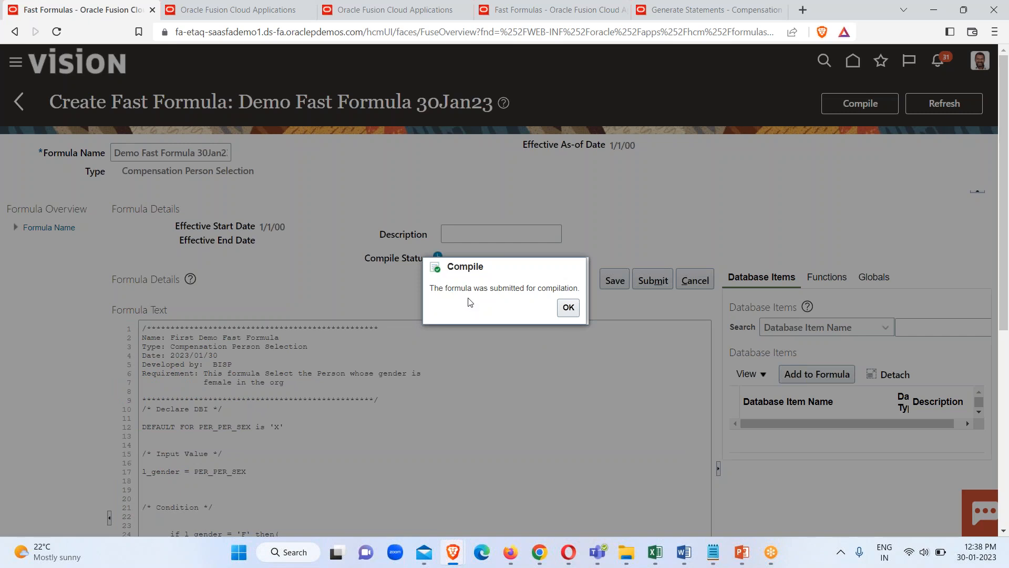
click(568, 309)
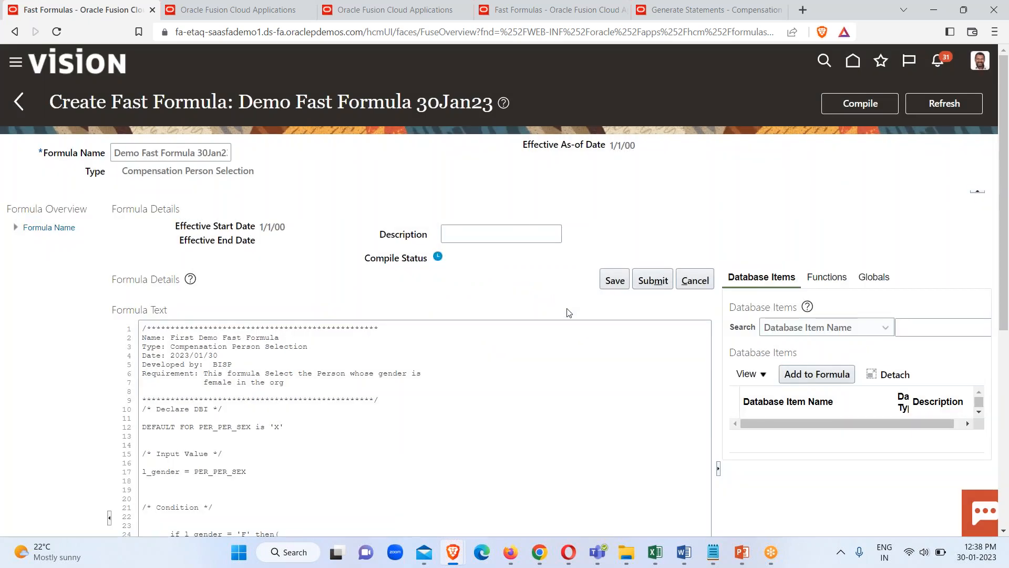
click(948, 105)
- Review the formula's compile status and its full text
scroll(453, 261, down, 3)
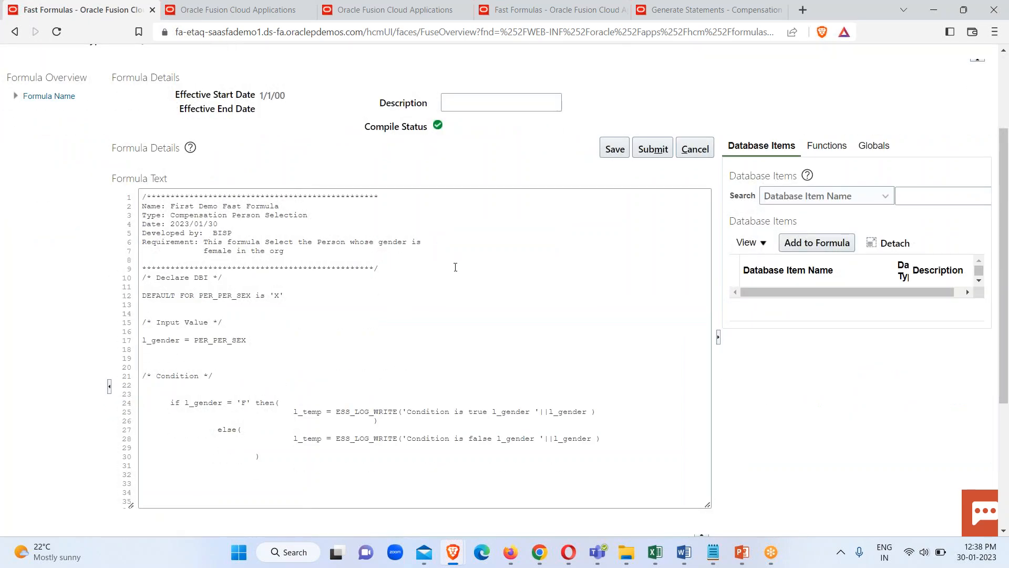
scroll(465, 315, down, 4)
scroll(467, 318, up, 6)
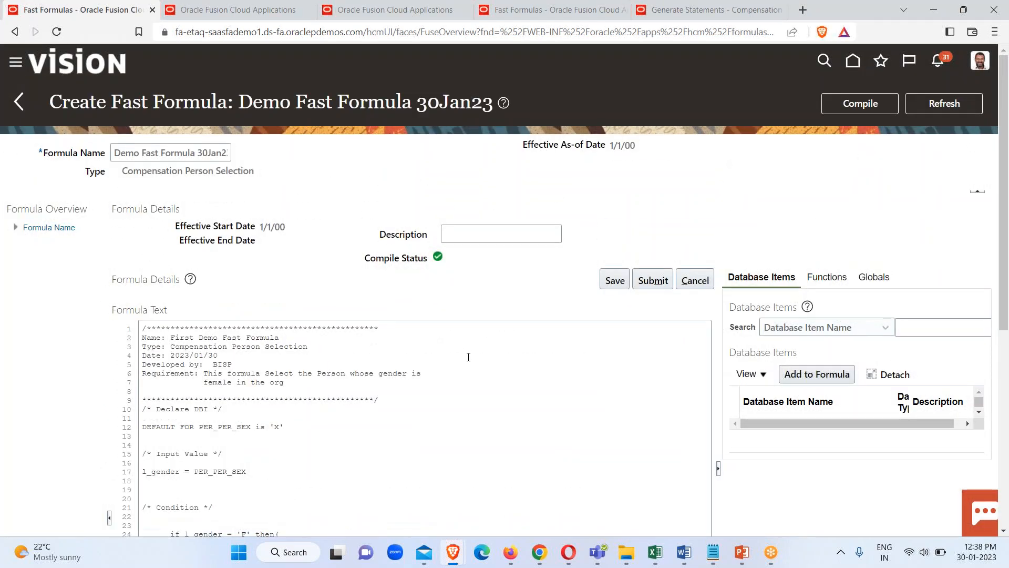
scroll(468, 357, down, 4)
scroll(468, 357, up, 5)
scroll(313, 408, down, 5)
scroll(313, 408, up, 4)
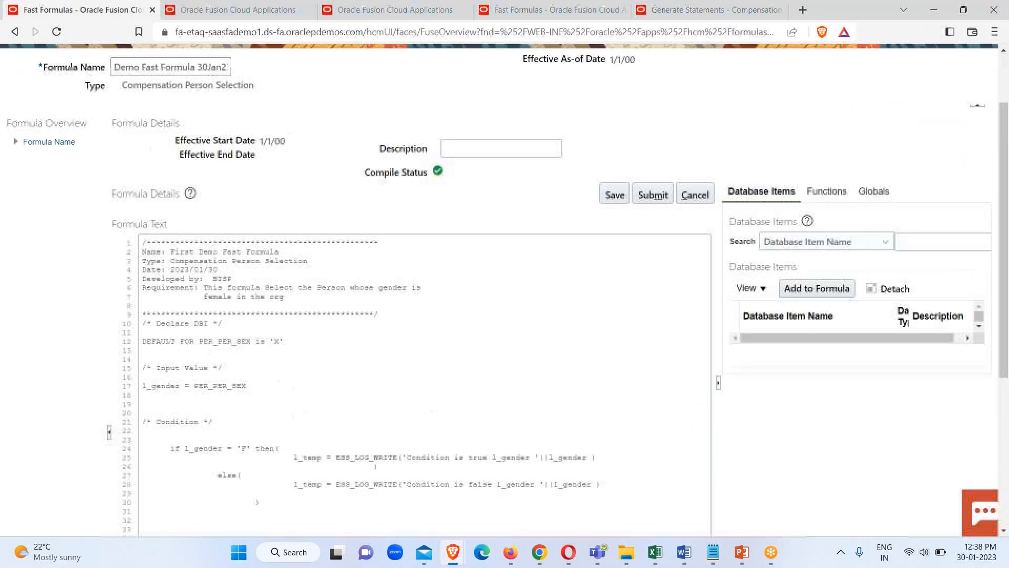
scroll(358, 404, up, 2)
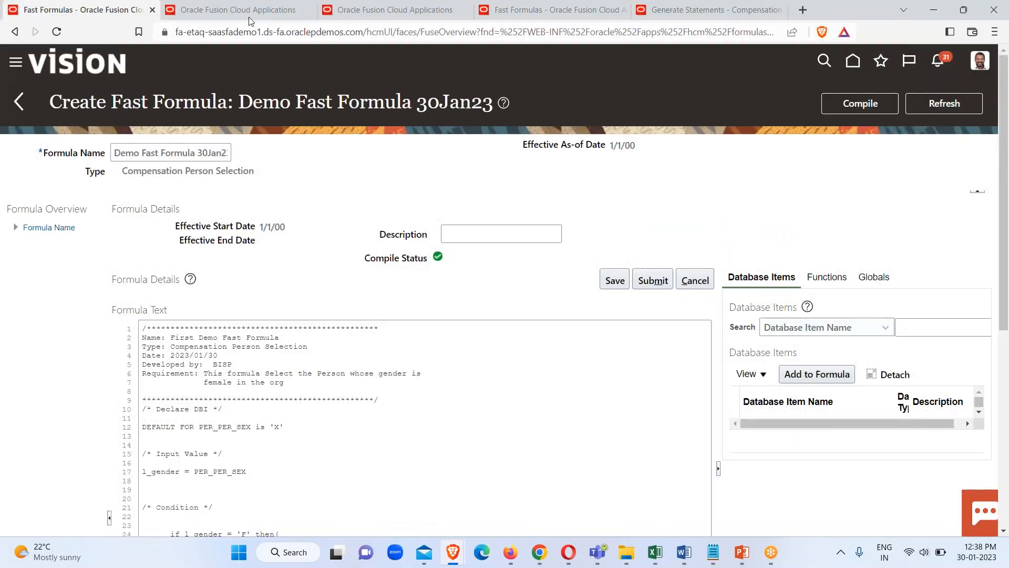
- Switch to the second Oracle Fusion page and open the Compensation work area under My Client Groups
click(235, 14)
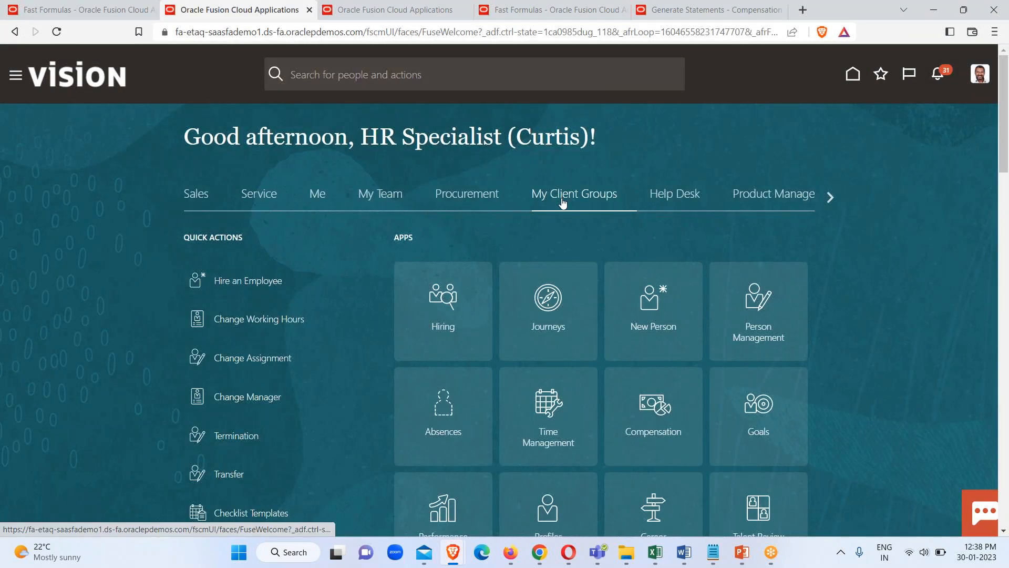
scroll(546, 211, down, 1)
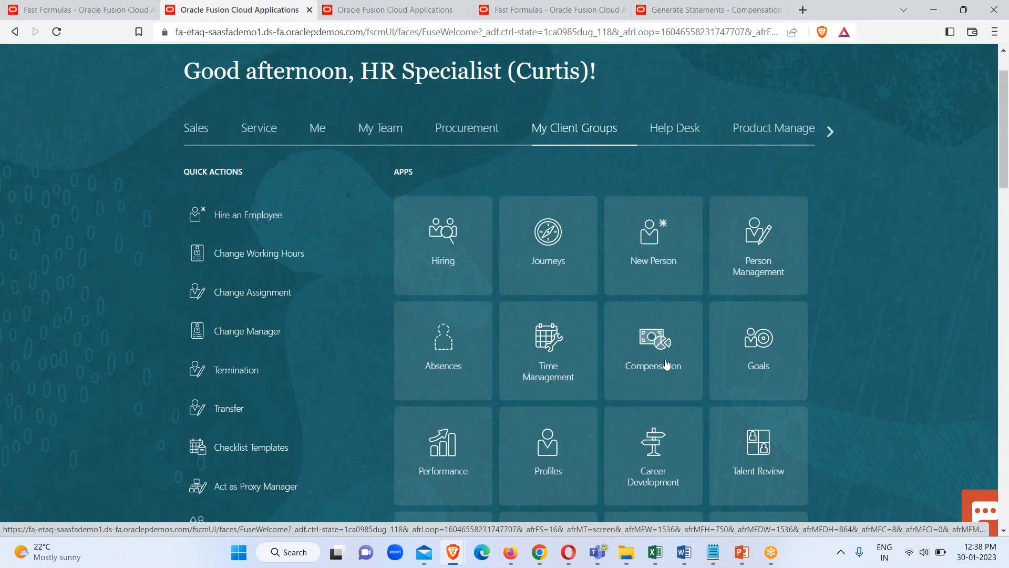
click(646, 354)
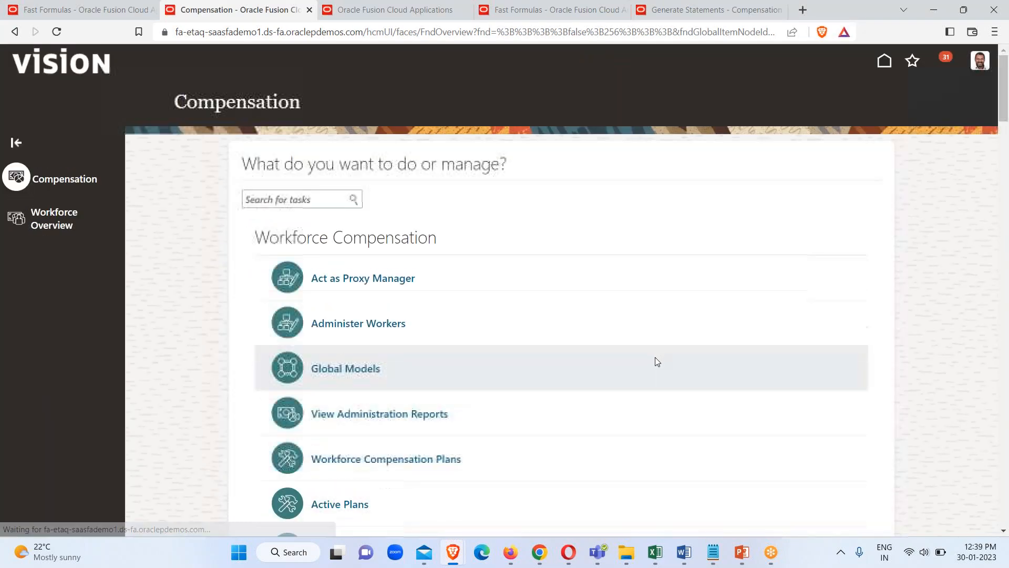
scroll(484, 370, down, 3)
scroll(375, 289, up, 3)
scroll(375, 289, down, 2)
scroll(375, 292, up, 3)
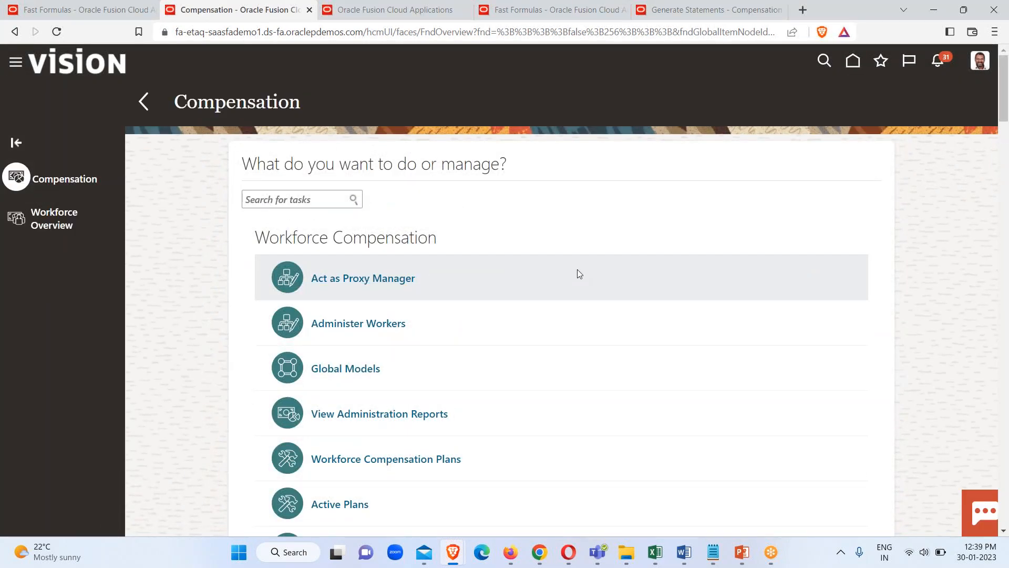
scroll(577, 269, down, 5)
scroll(590, 298, down, 2)
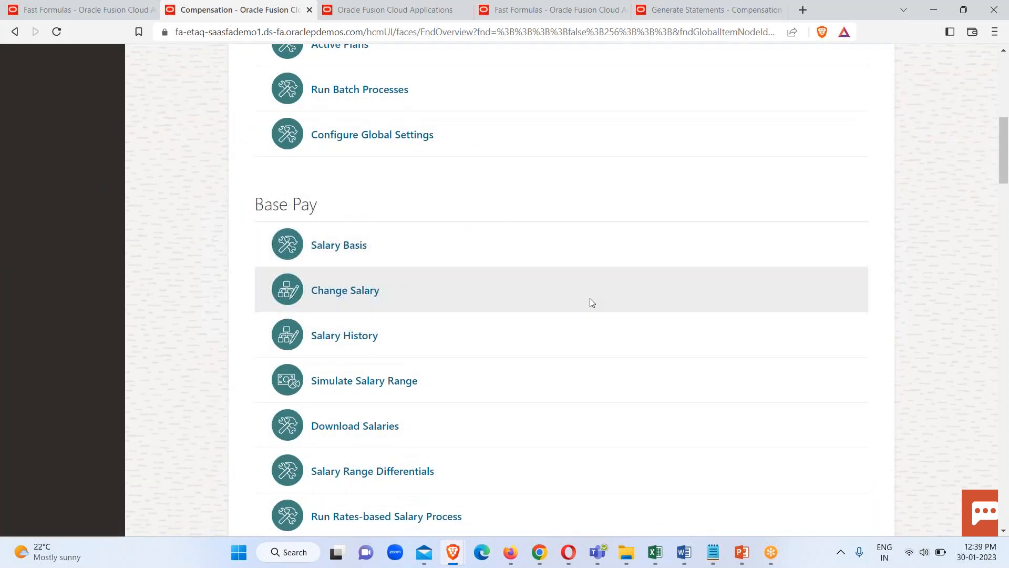
scroll(588, 299, down, 2)
scroll(590, 304, down, 5)
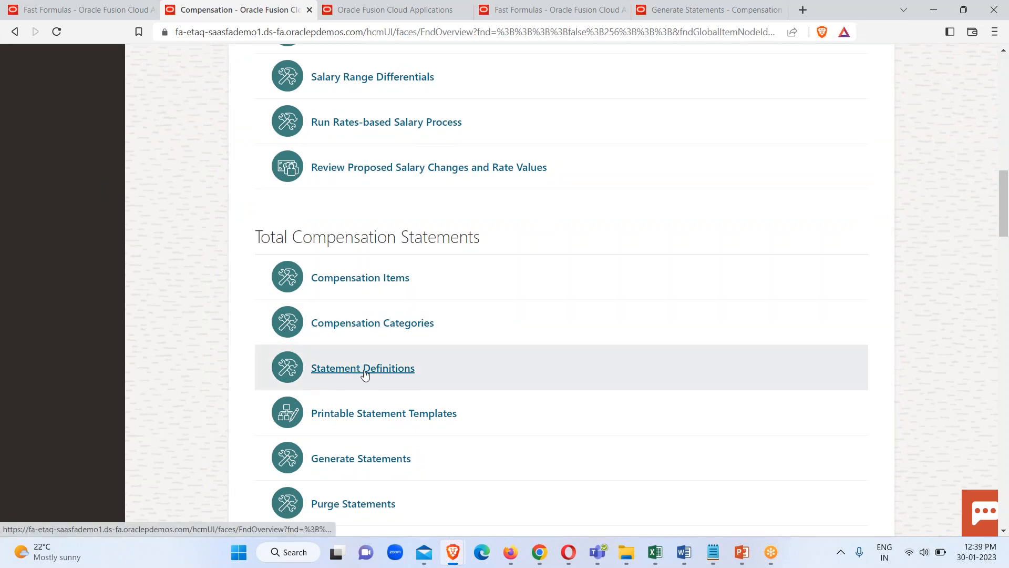
click(366, 371)
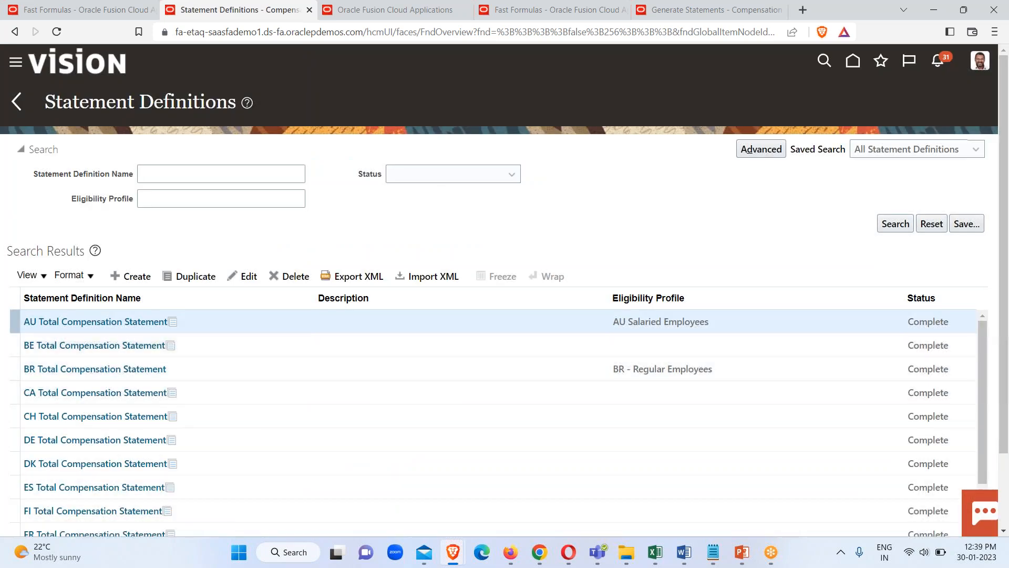
click(15, 100)
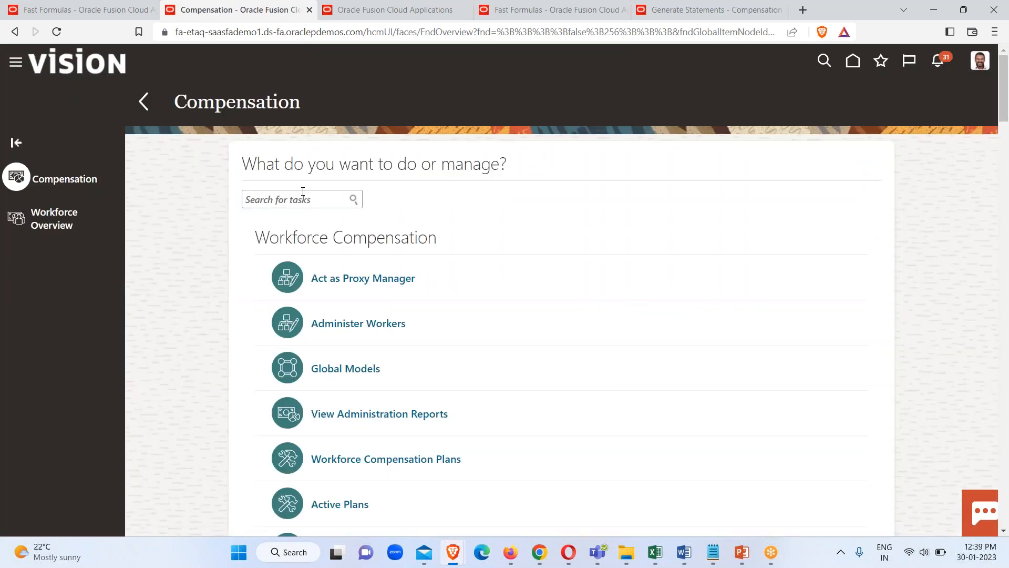
- Open the Generate Statements task under Total Compensation Statements
scroll(326, 301, down, 8)
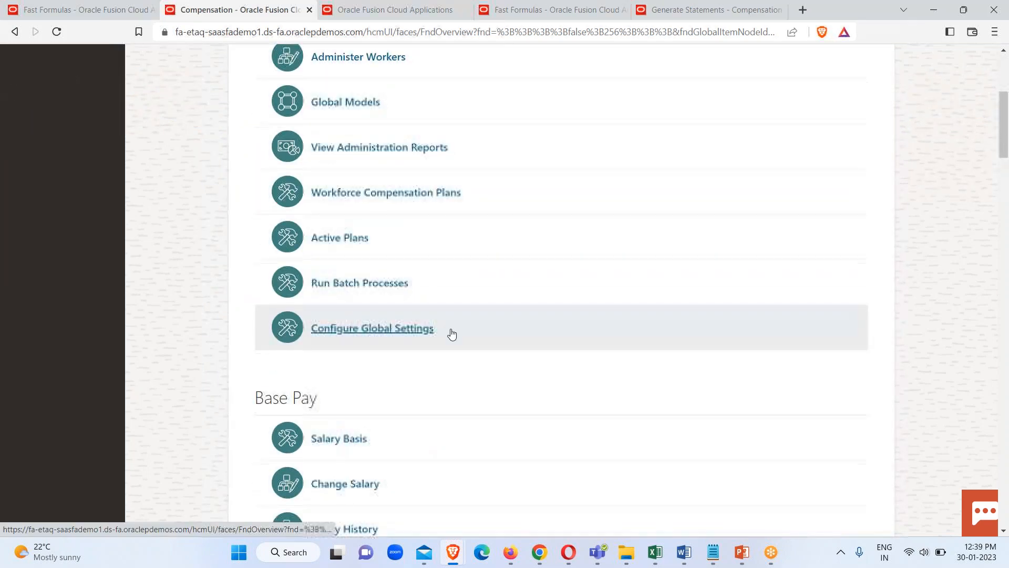
scroll(435, 332, down, 6)
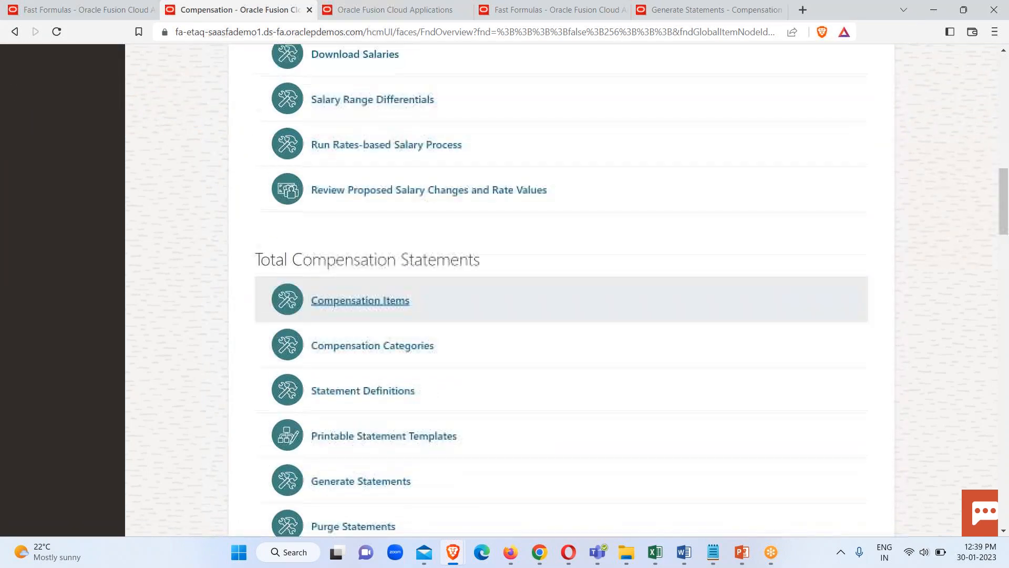
scroll(347, 326, down, 2)
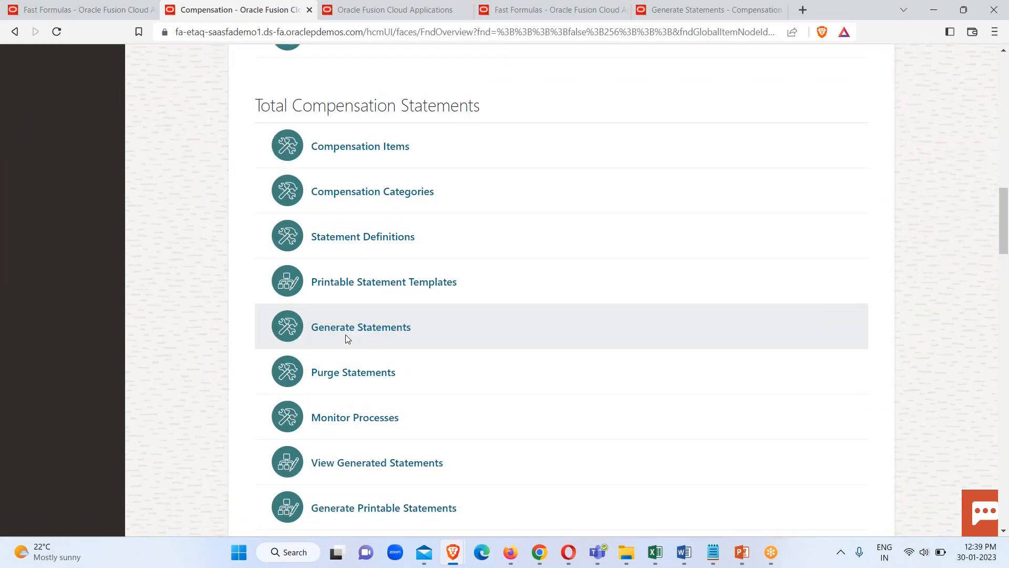
click(360, 329)
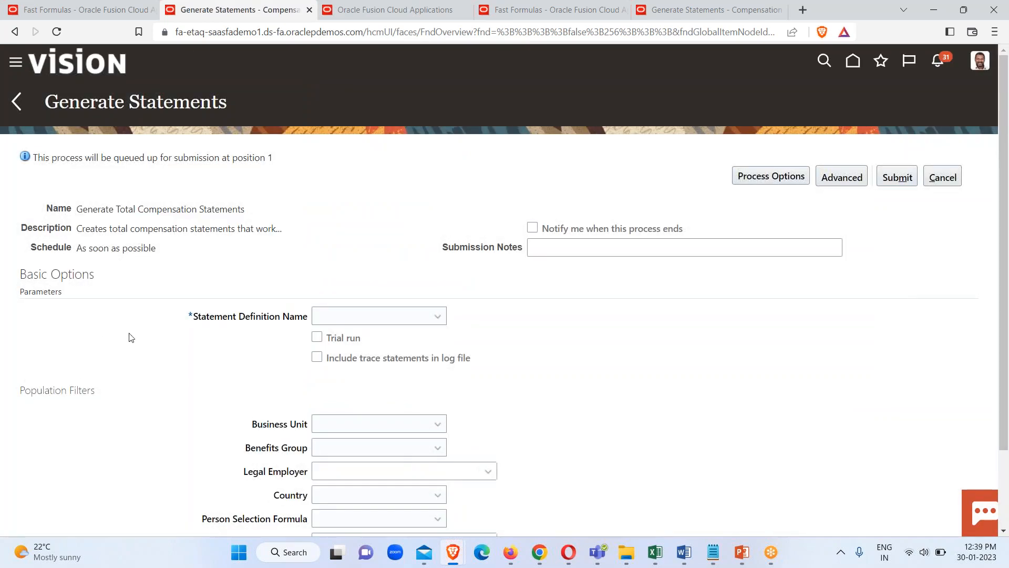
- Set the statement definition to US Total Compensation Statement and the statement period to 1/1/22 - 12/31/22
click(437, 317)
scroll(288, 360, down, 2)
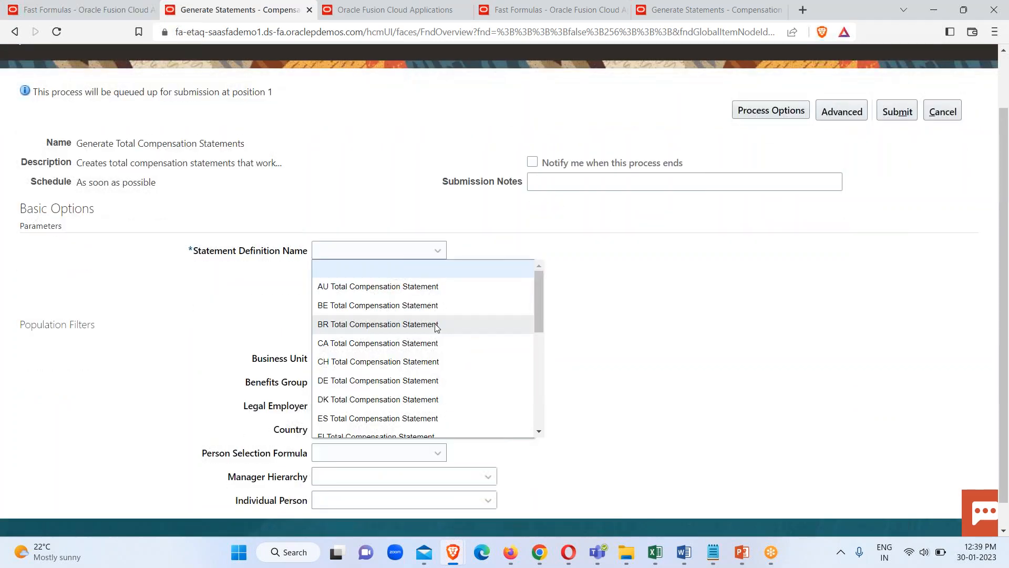
scroll(442, 362, down, 2)
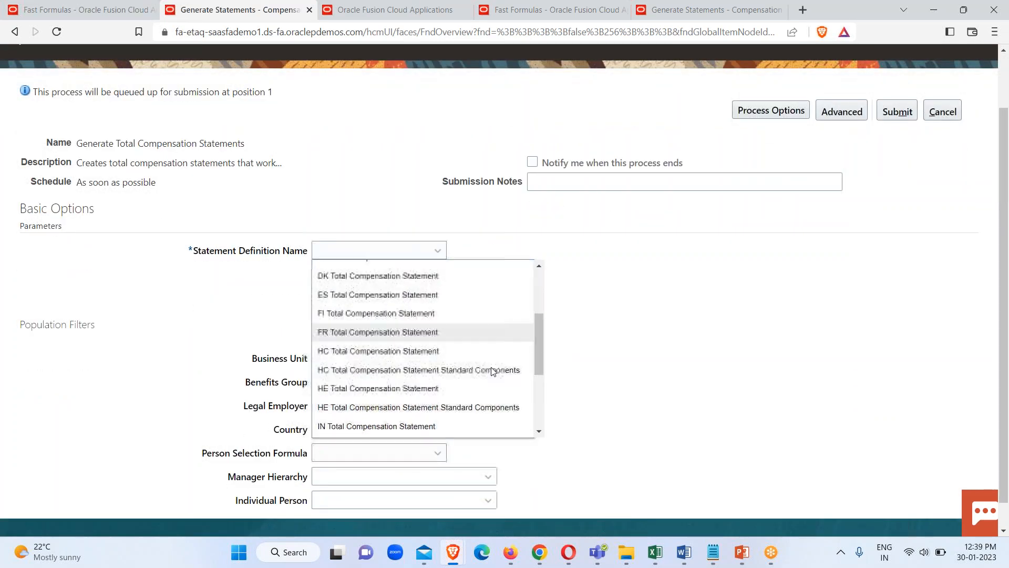
key(u)
scroll(414, 386, down, 3)
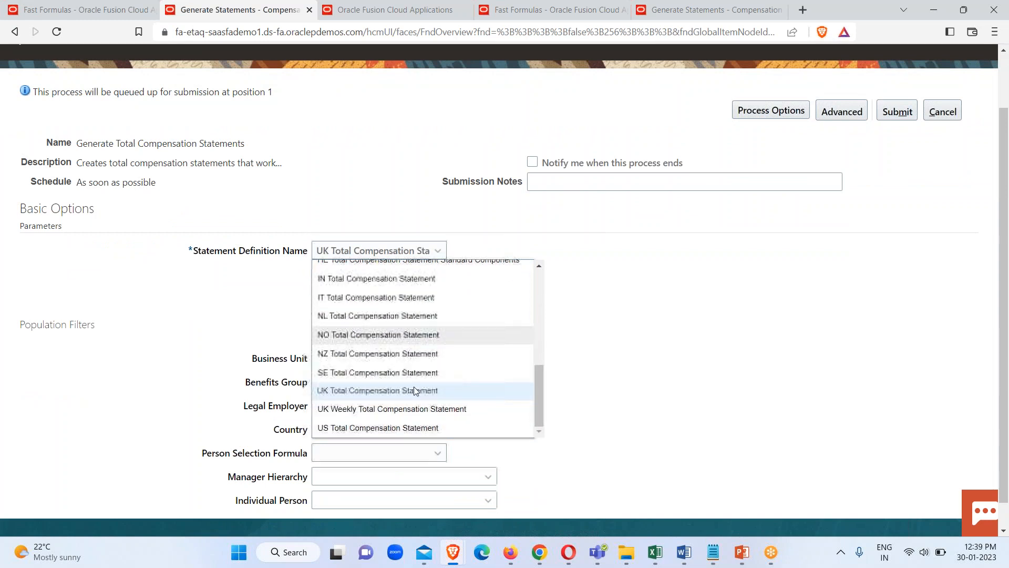
click(400, 428)
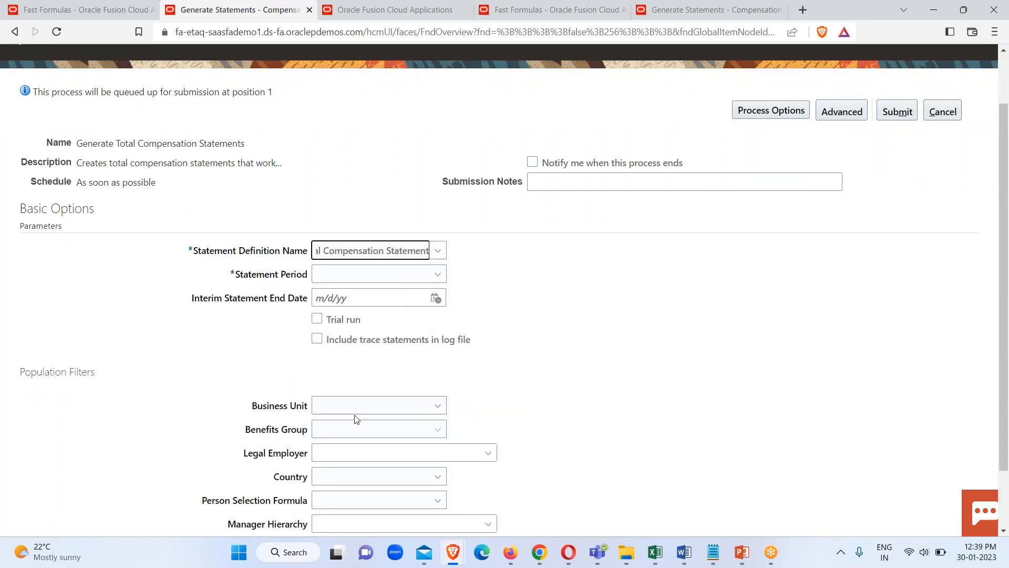
click(440, 276)
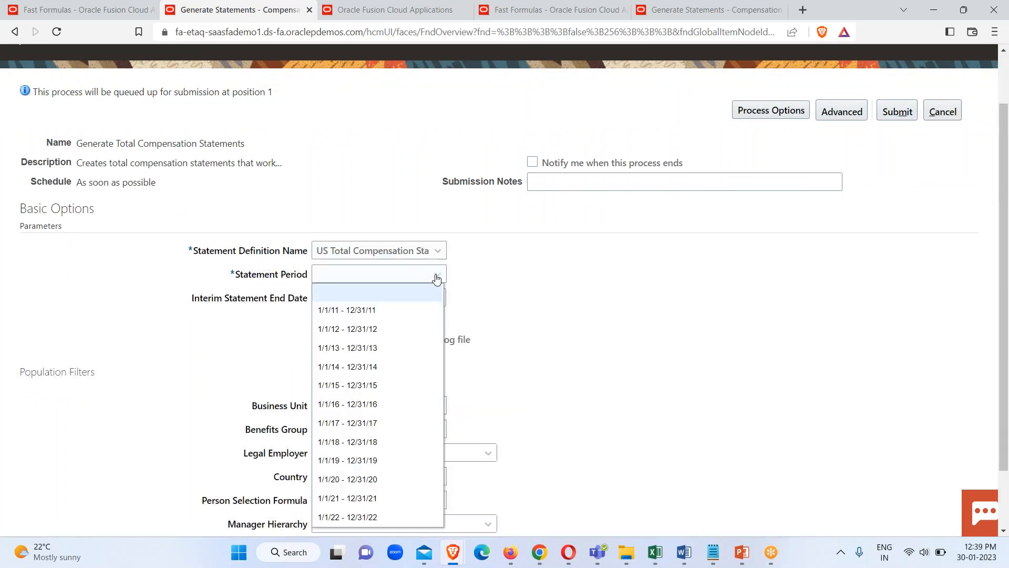
scroll(347, 420, down, 1)
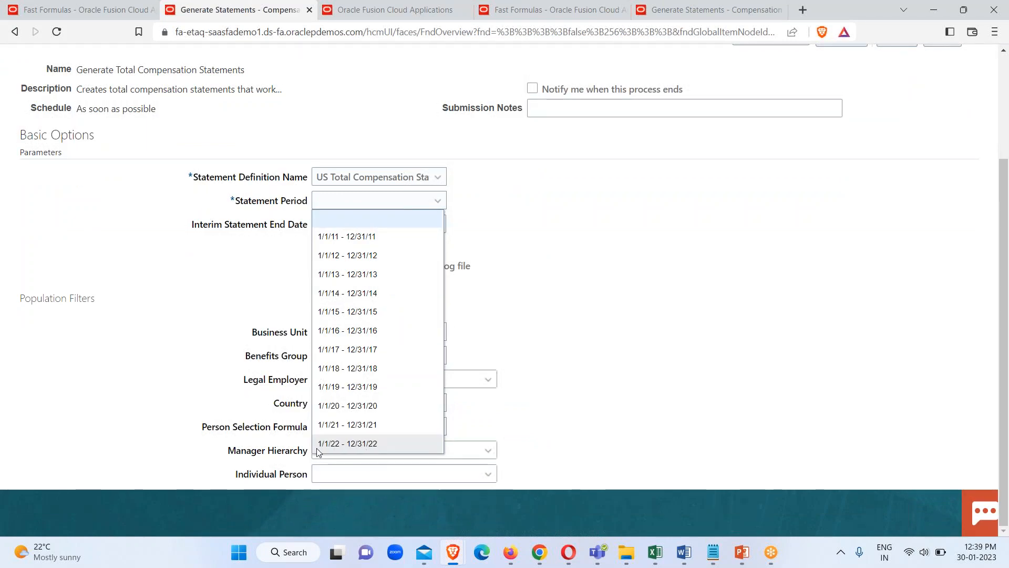
click(372, 445)
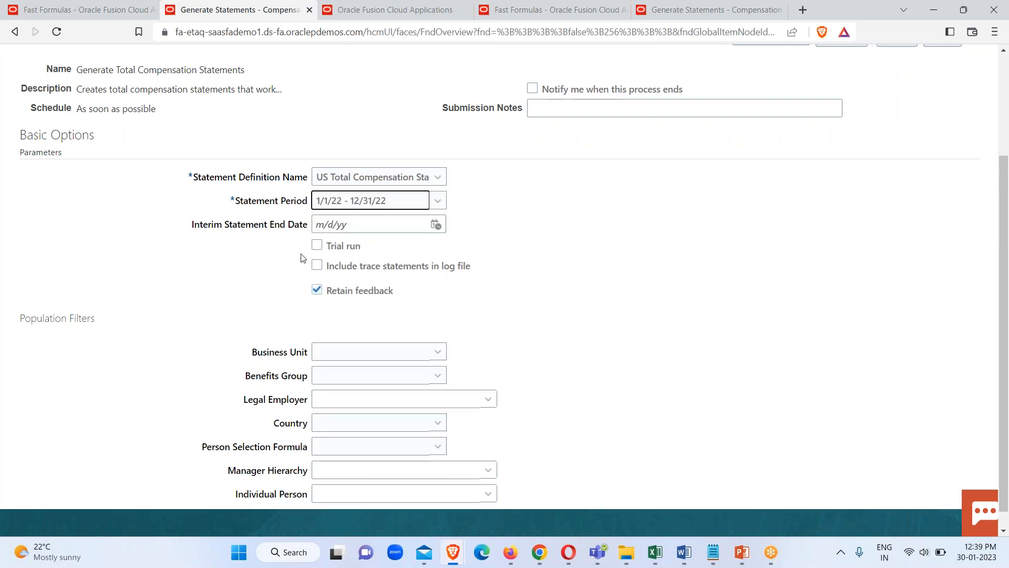
- Choose Demo Fast Formula 30Jan23 as the Person Selection Formula in the population filters
scroll(398, 319, down, 1)
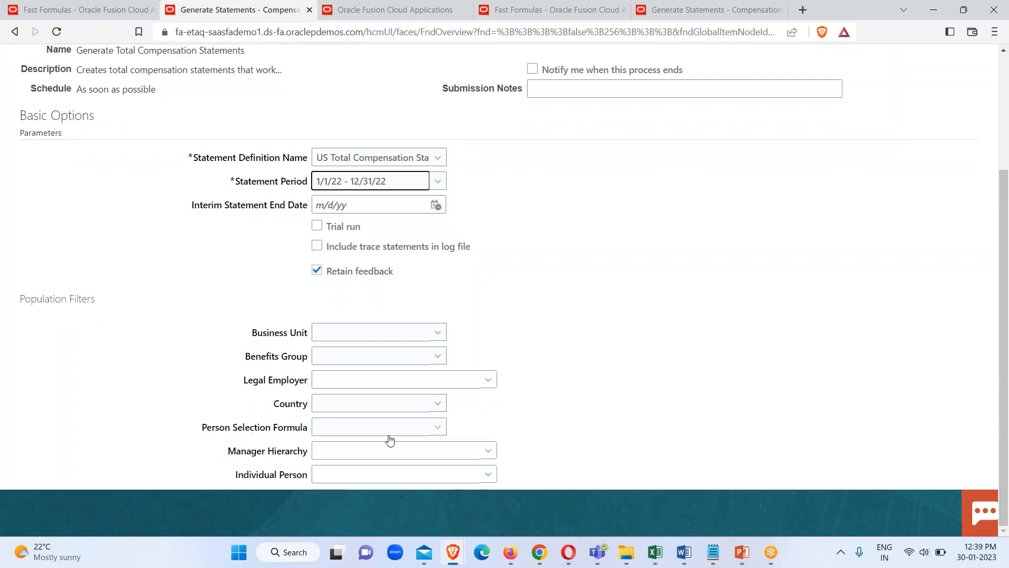
click(438, 428)
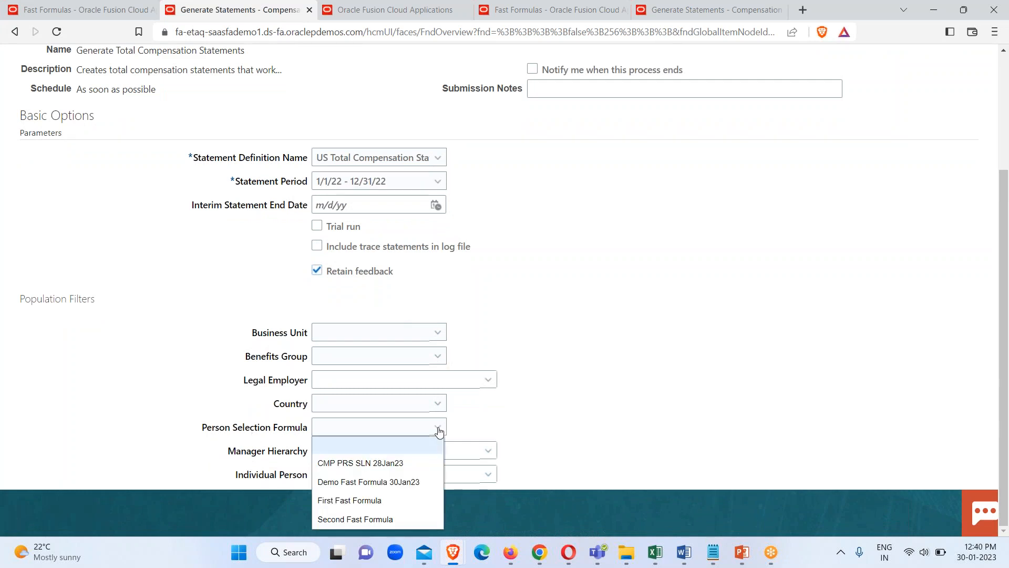
click(383, 481)
scroll(700, 318, up, 2)
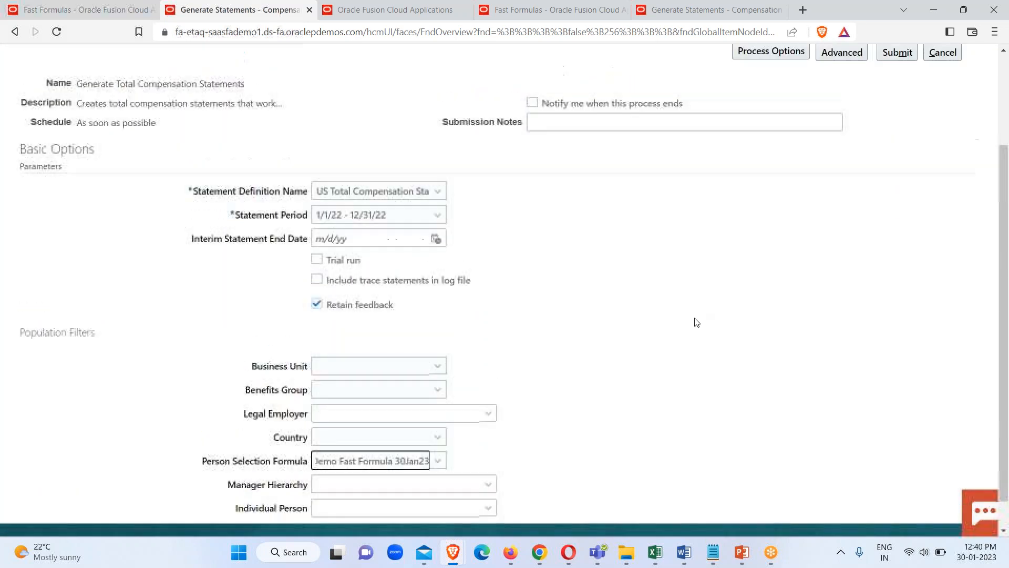
- Submit the Generate Total Compensation Statements process without reviewing the parameters and acknowledge the submission
scroll(900, 142, up, 1)
click(897, 150)
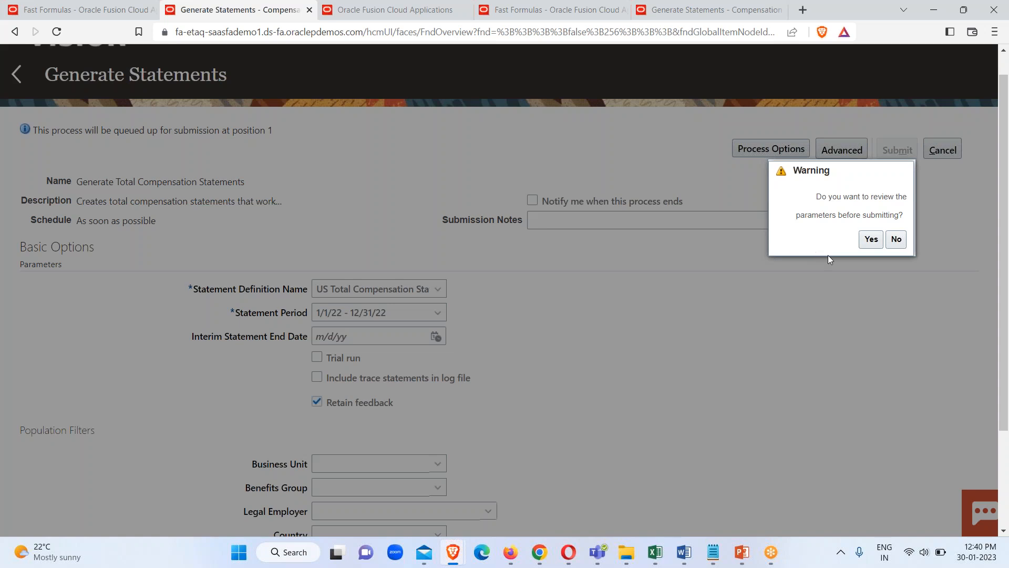
click(896, 240)
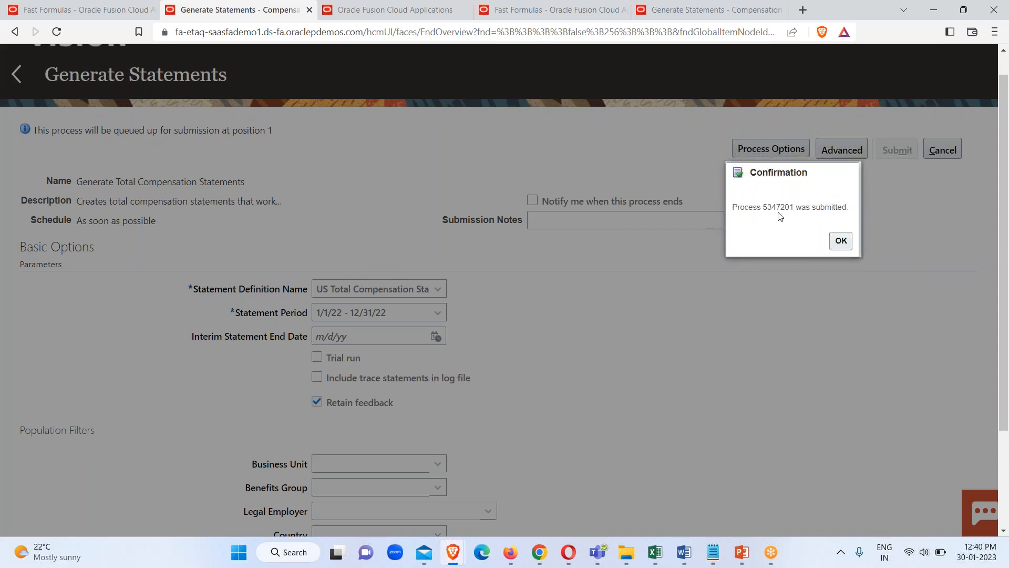
click(832, 246)
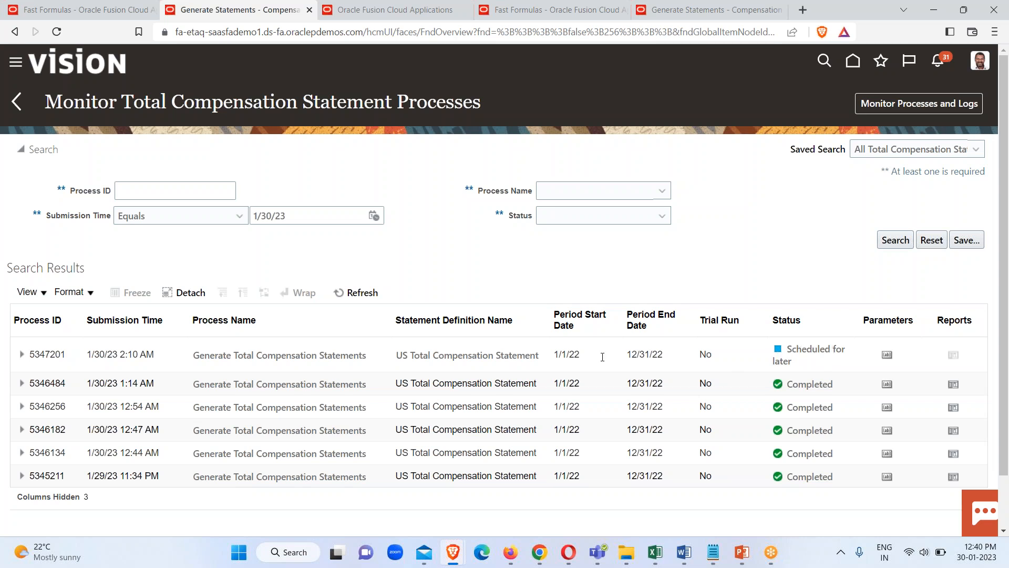
- Refresh the statement processes list repeatedly to track the status of the newly submitted run
click(357, 293)
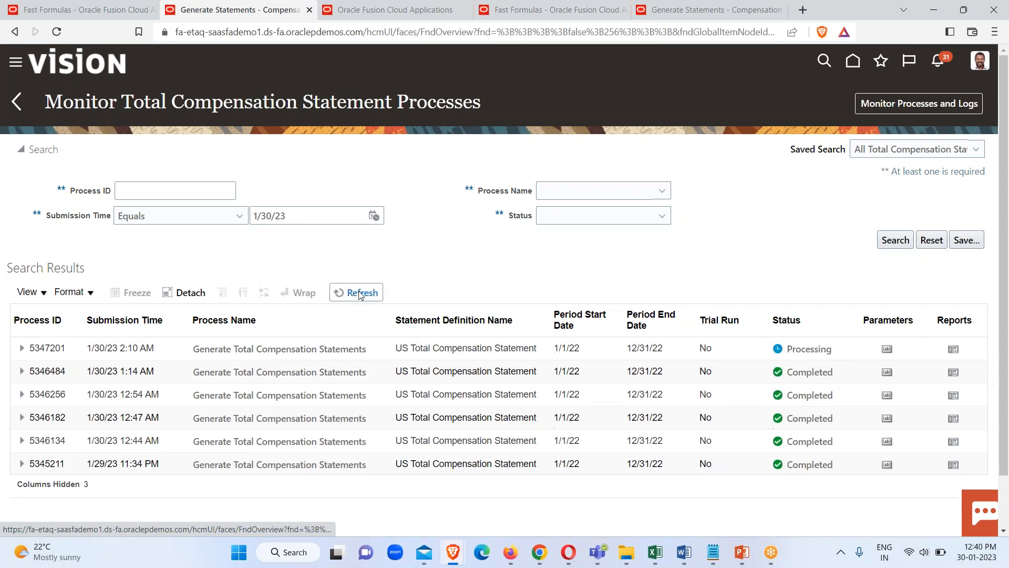
click(361, 293)
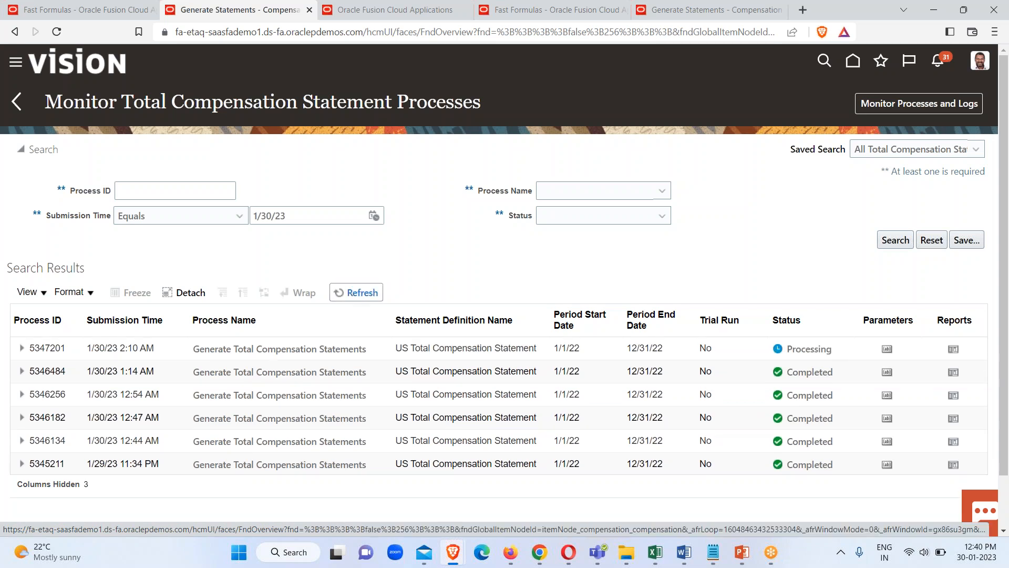
click(362, 295)
click(361, 296)
click(361, 293)
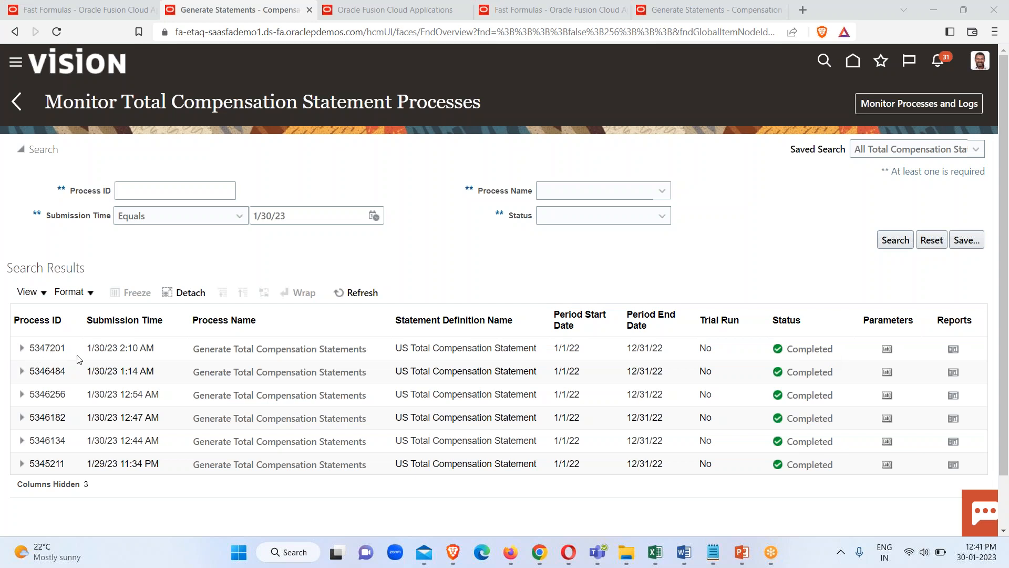
- Open the processes and logs monitoring page and refresh its list of scheduled processes
click(915, 105)
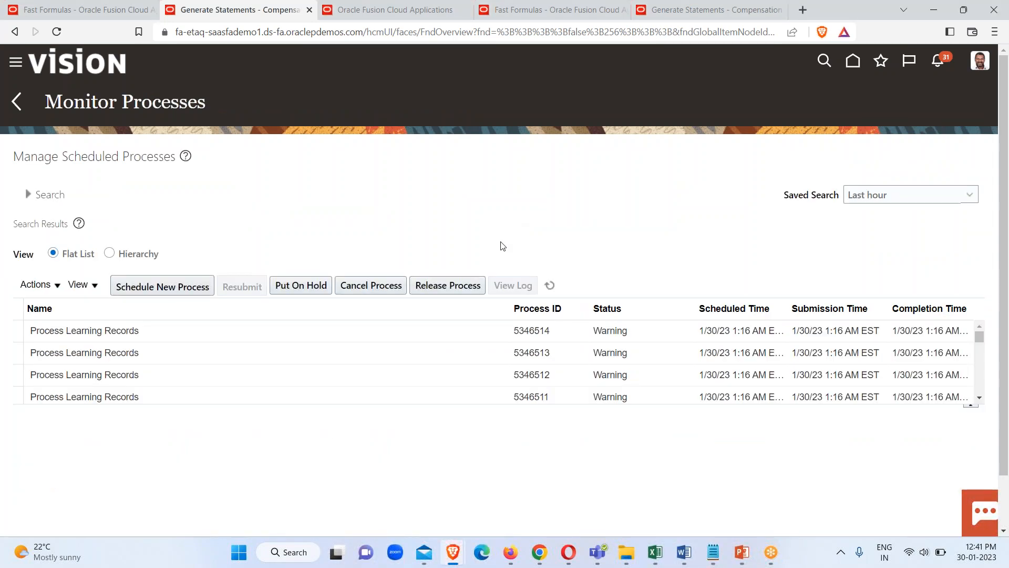
click(549, 286)
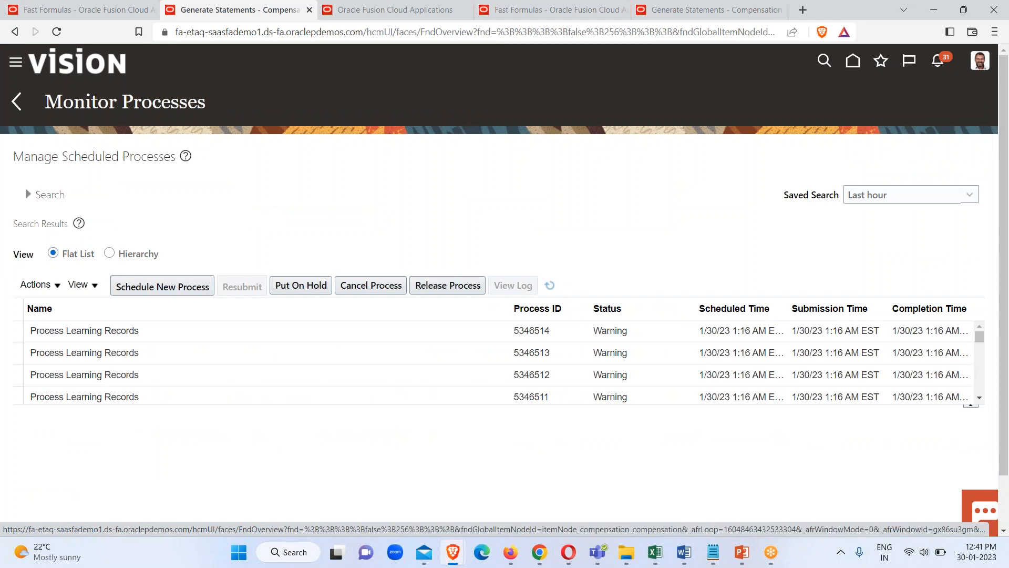
click(550, 285)
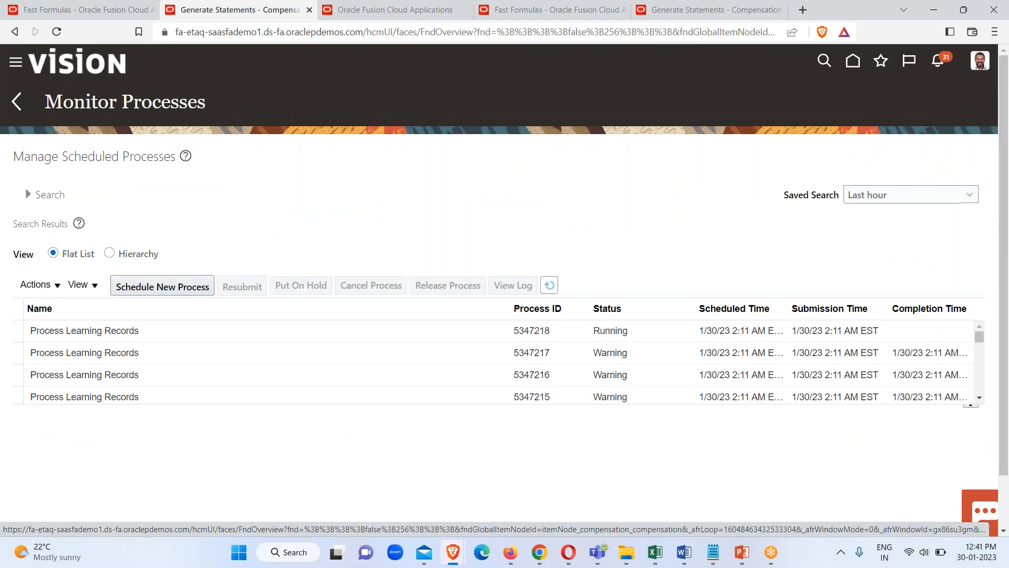
- Download the log of the latest parent Generate Total Compensation Statements process and review its parameters and people counts in a maximized Notepad window
scroll(530, 354, down, 4)
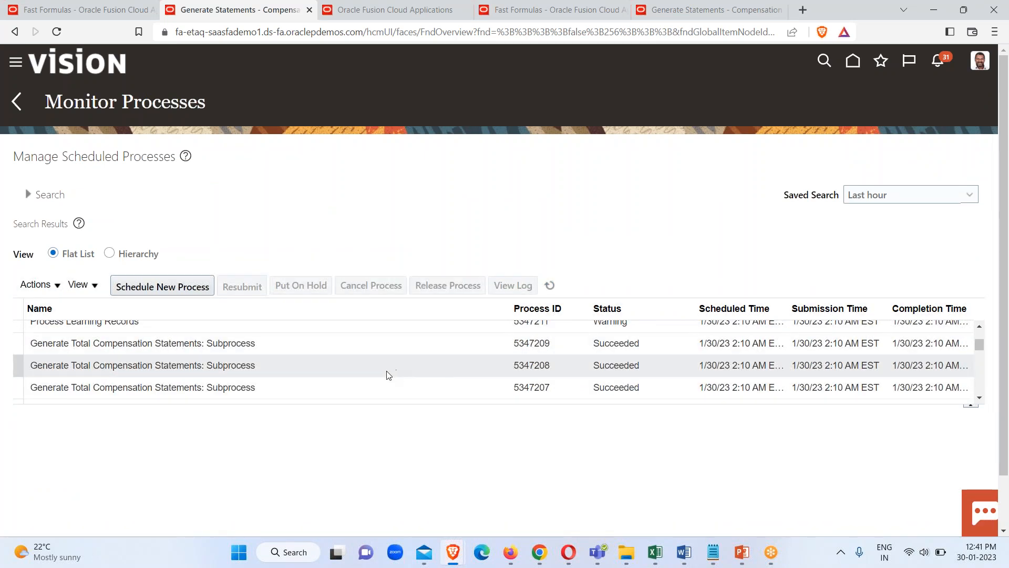
scroll(329, 381, down, 2)
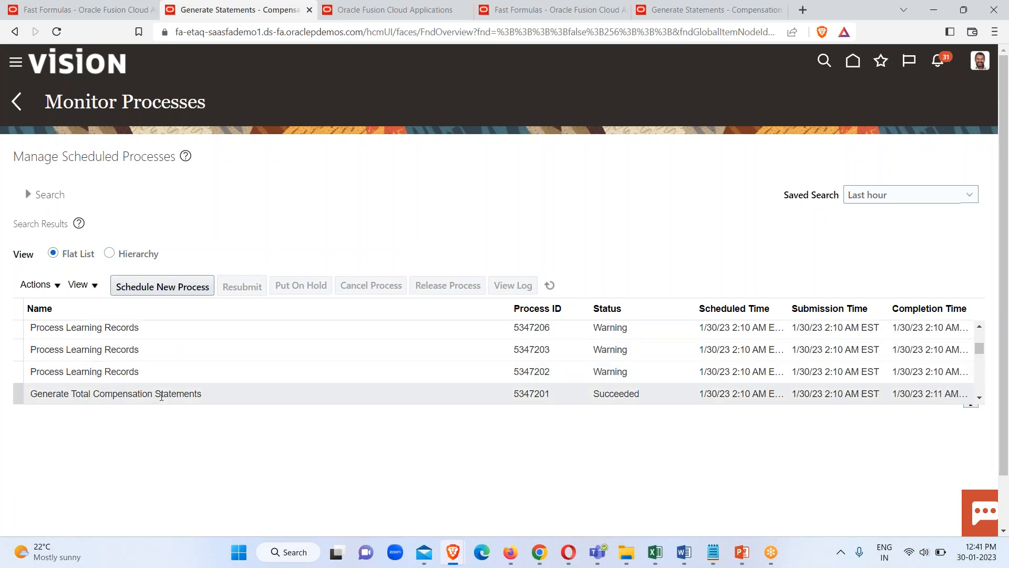
click(198, 395)
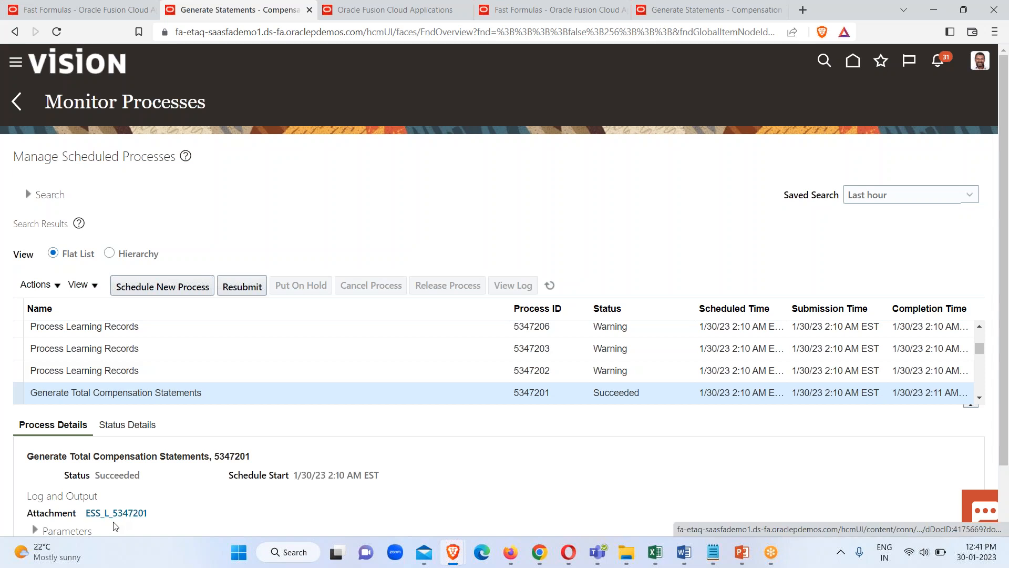
click(139, 514)
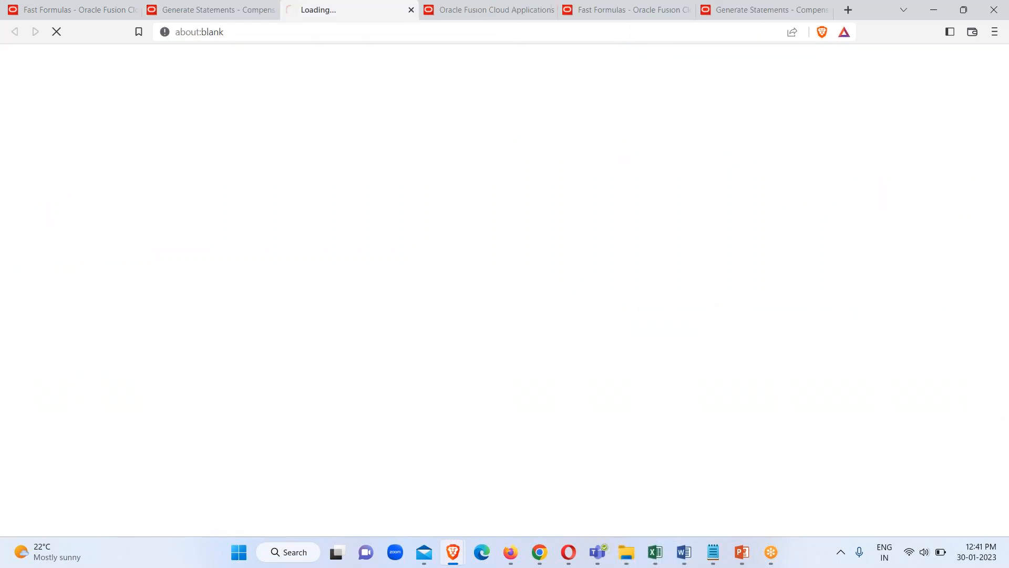
click(401, 295)
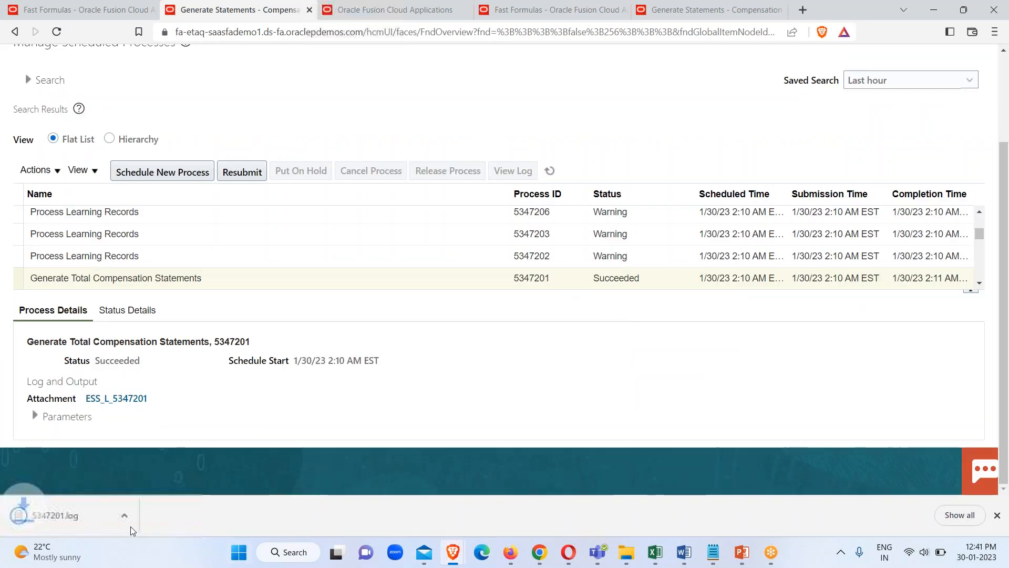
click(112, 520)
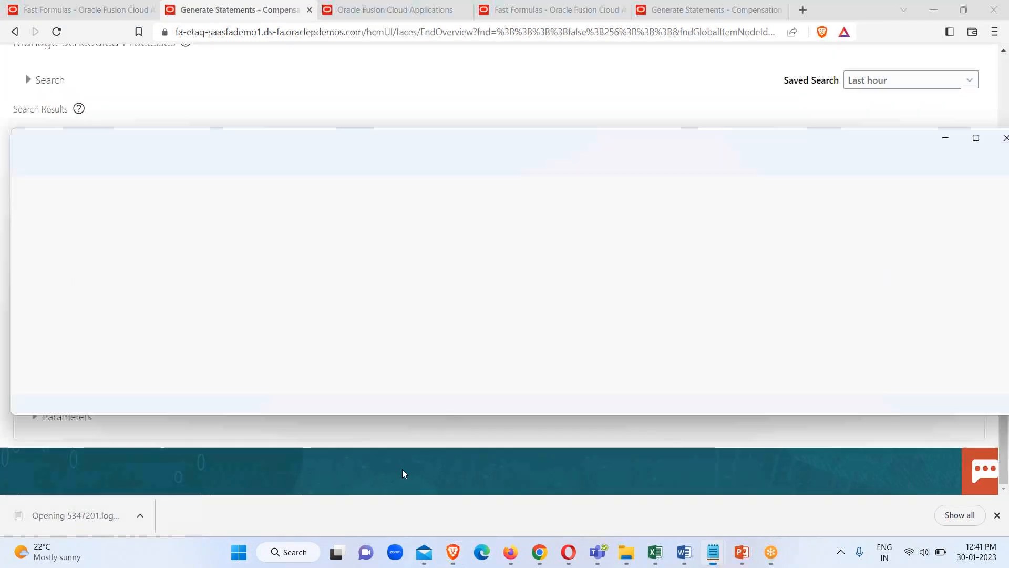
click(976, 138)
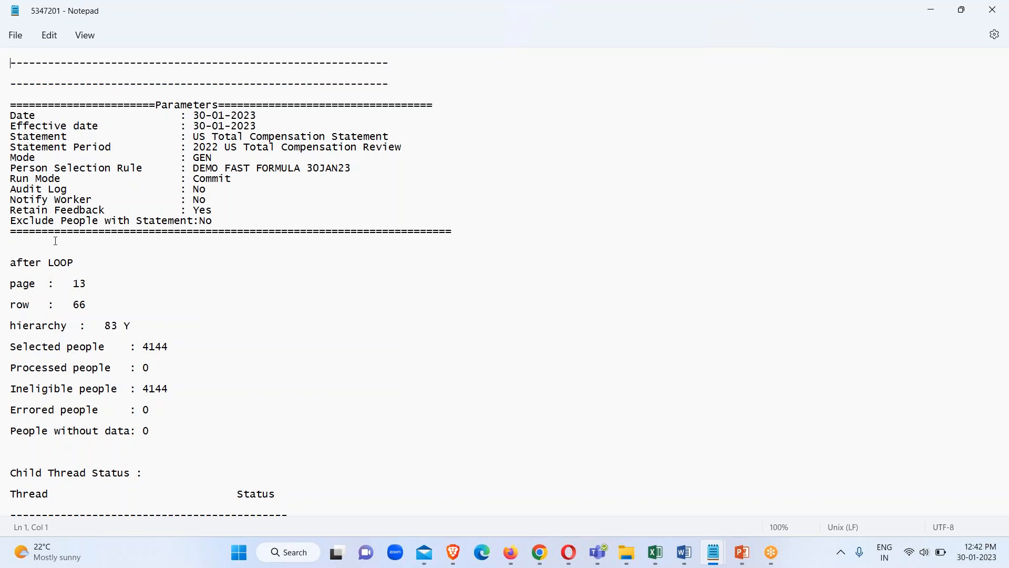
scroll(87, 255, down, 1)
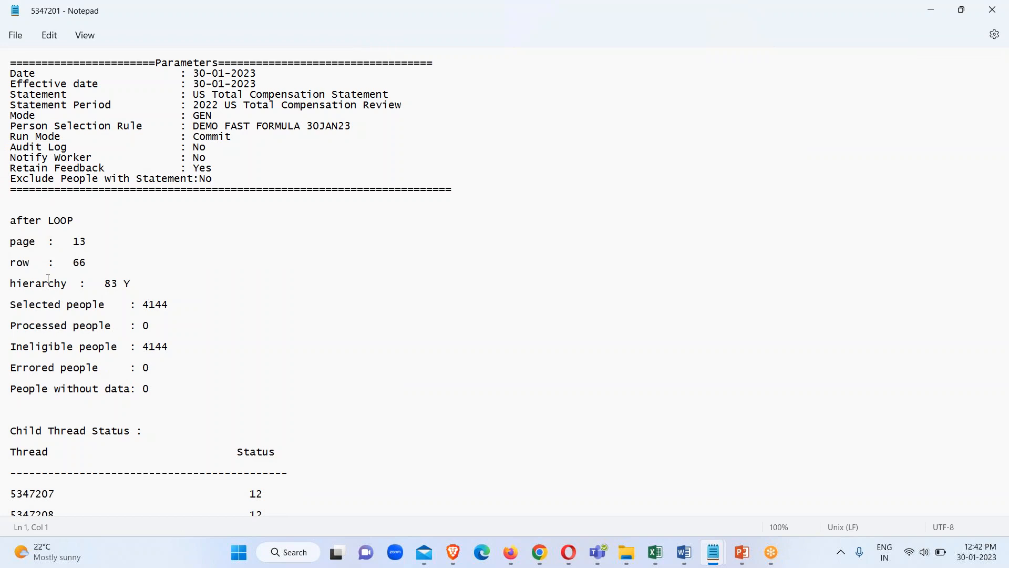
scroll(128, 377, down, 2)
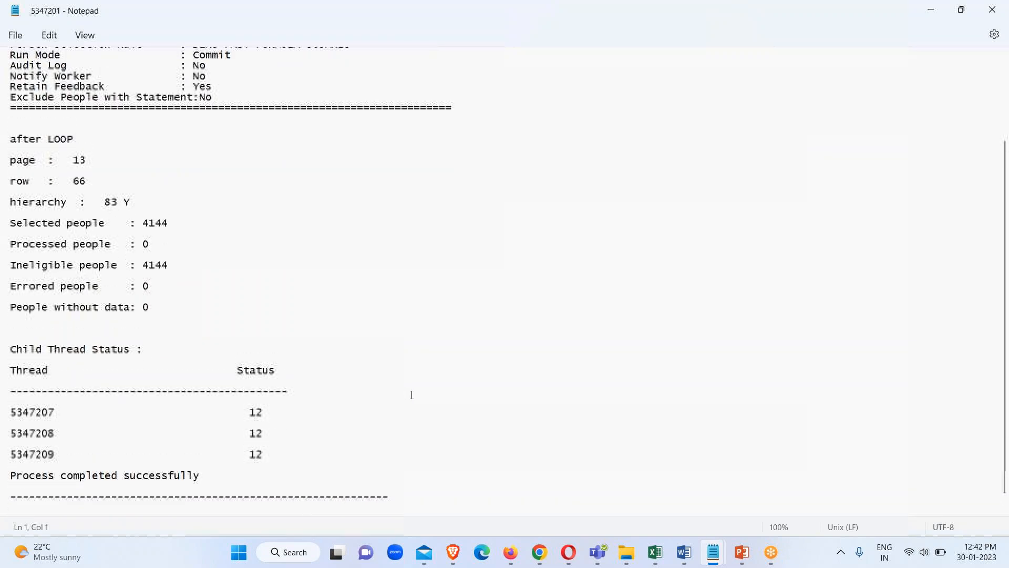
scroll(410, 396, up, 3)
- Return to Scheduled Processes in the browser, download the log of subprocess 5347207 and open it in a maximized Notepad window
mouse_move(453, 552)
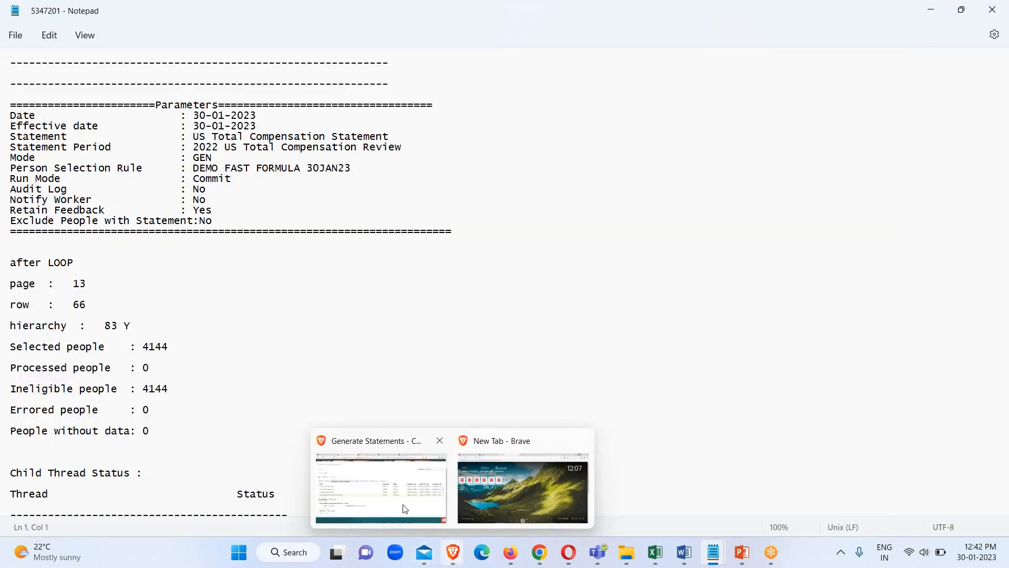
click(402, 507)
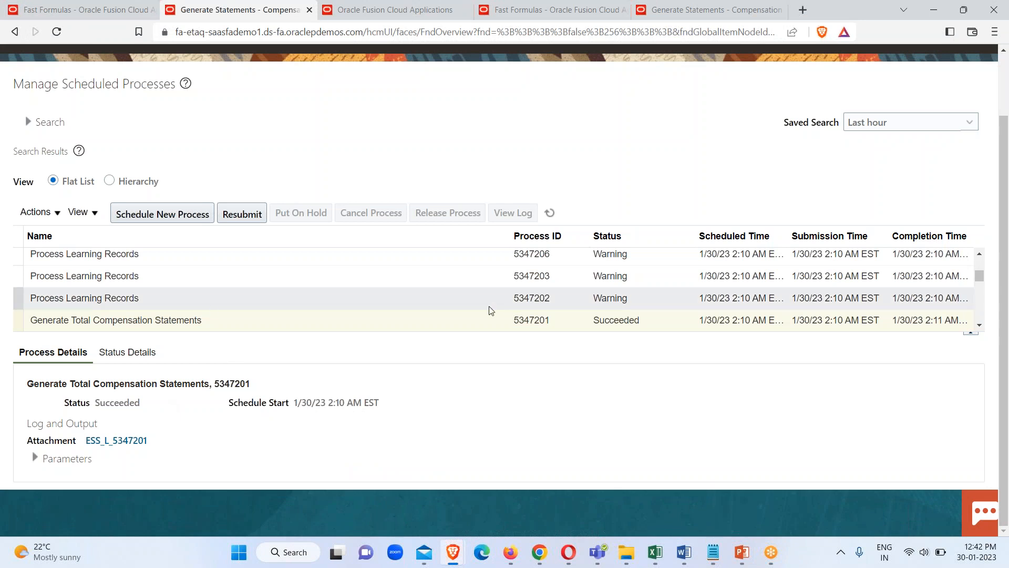
scroll(248, 310, up, 2)
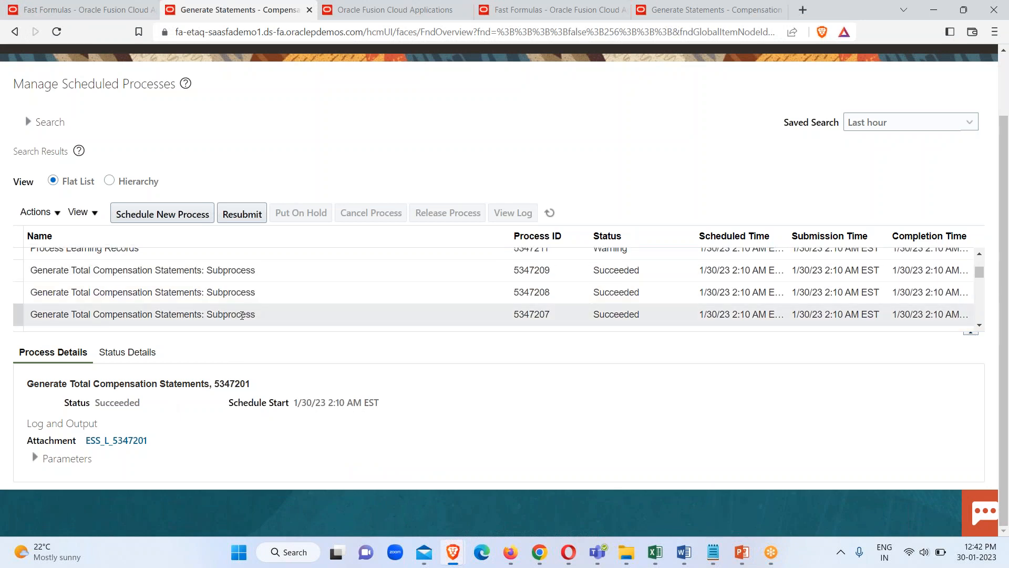
click(238, 320)
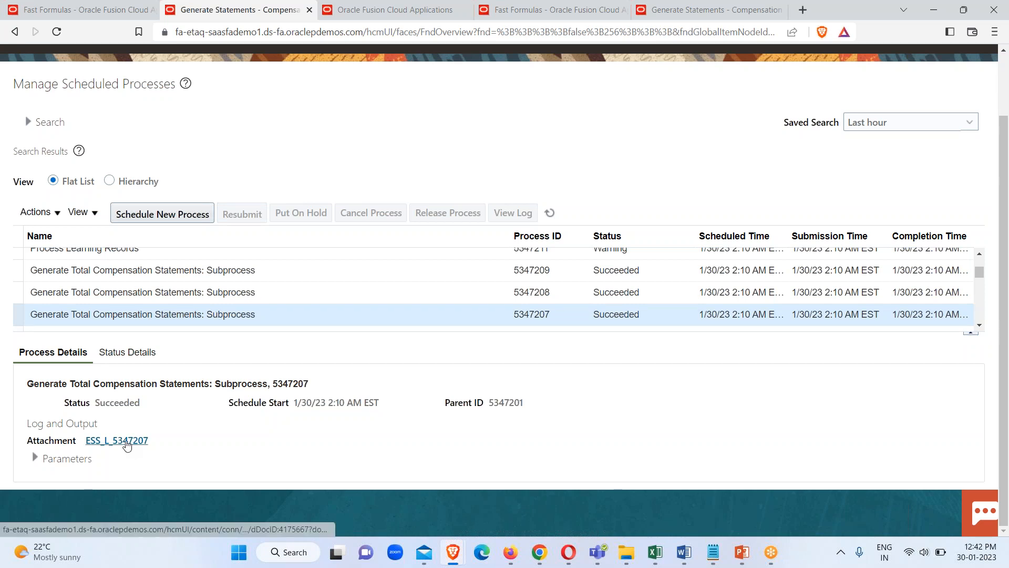
click(125, 442)
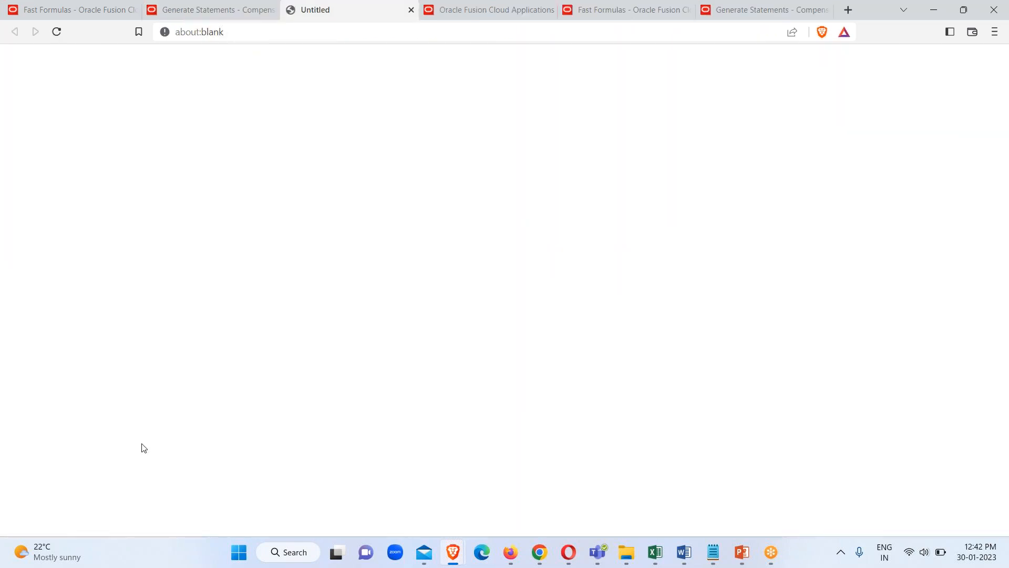
click(394, 293)
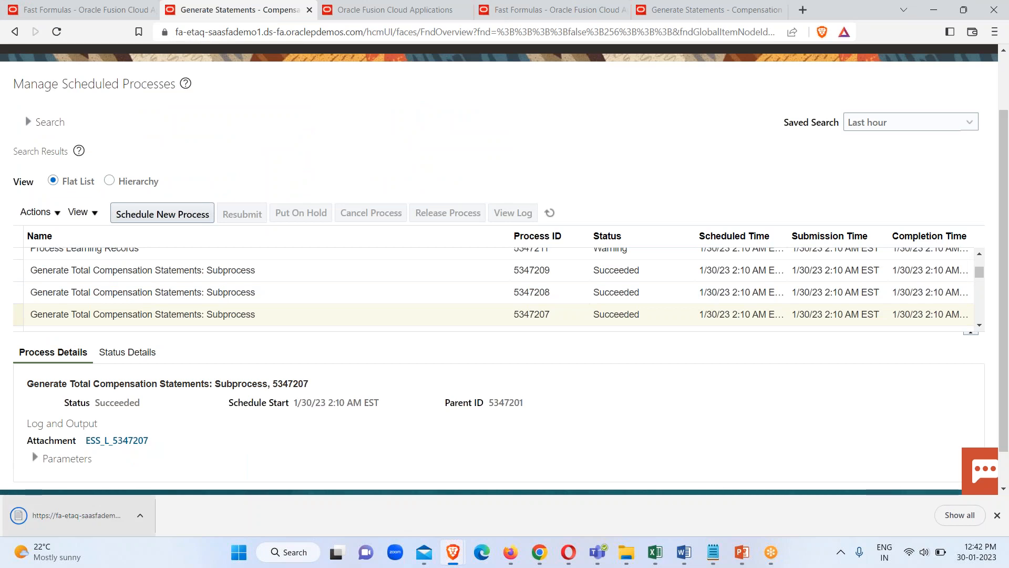
click(85, 524)
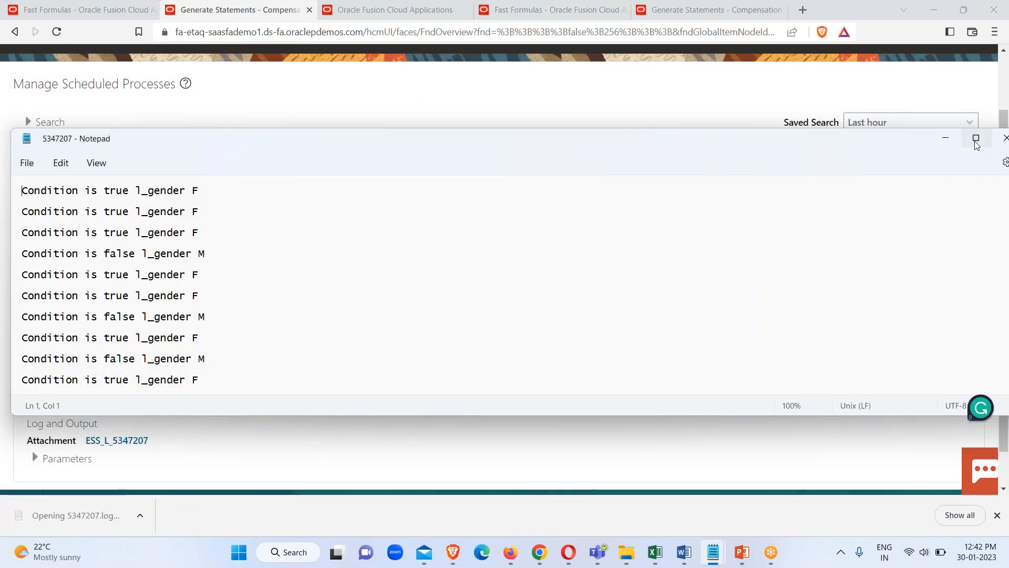
click(976, 138)
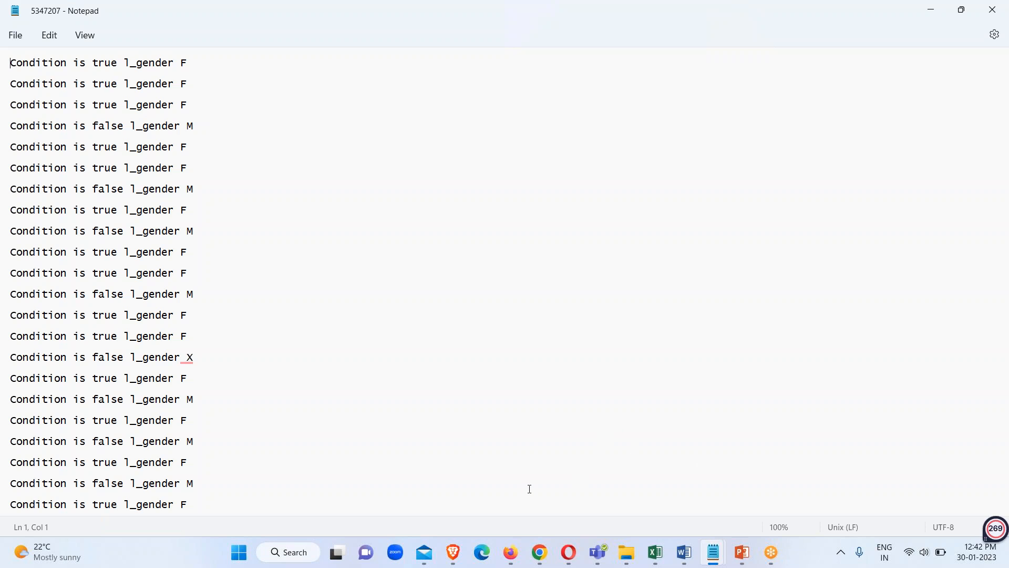
- Switch to the scheduled processes page in Brave and back to the 5347207 log in Notepad to examine the gender condition lines
mouse_move(453, 552)
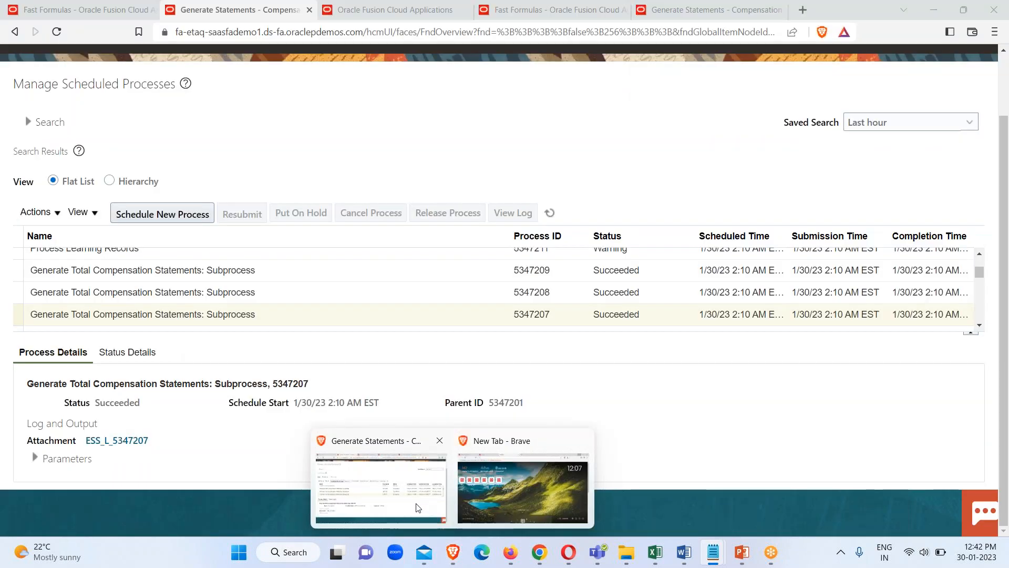
click(417, 507)
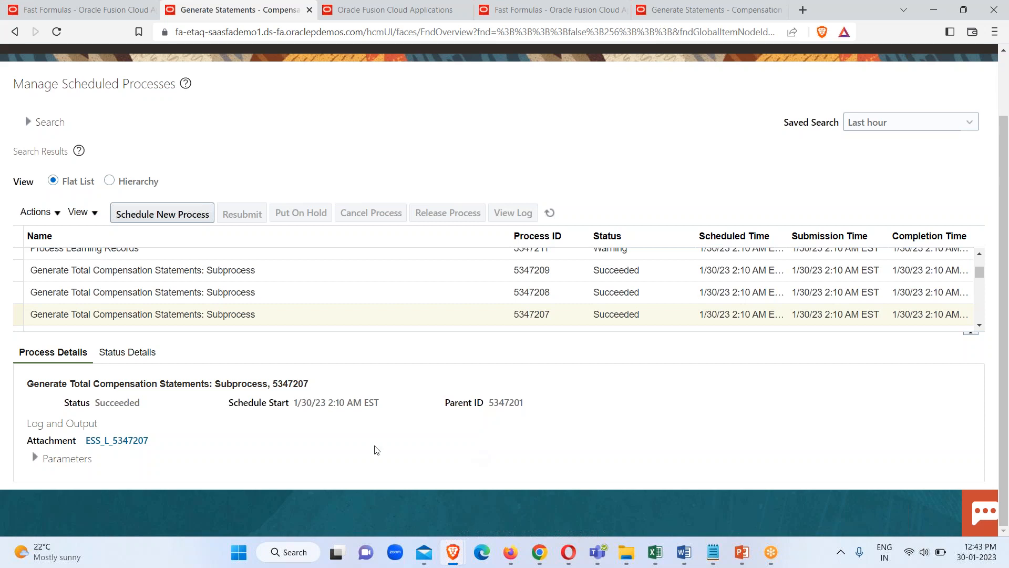
mouse_move(722, 555)
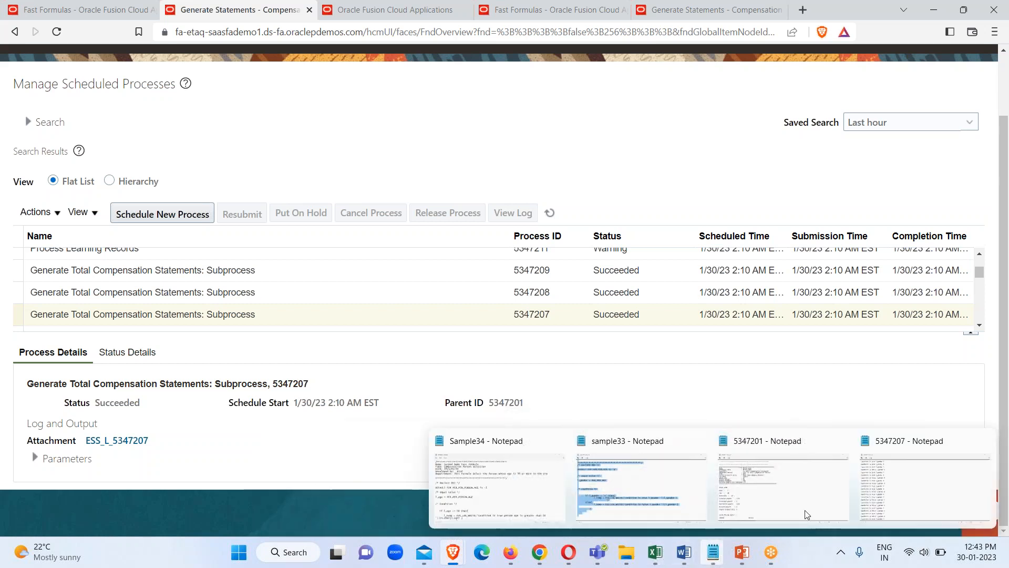
click(908, 482)
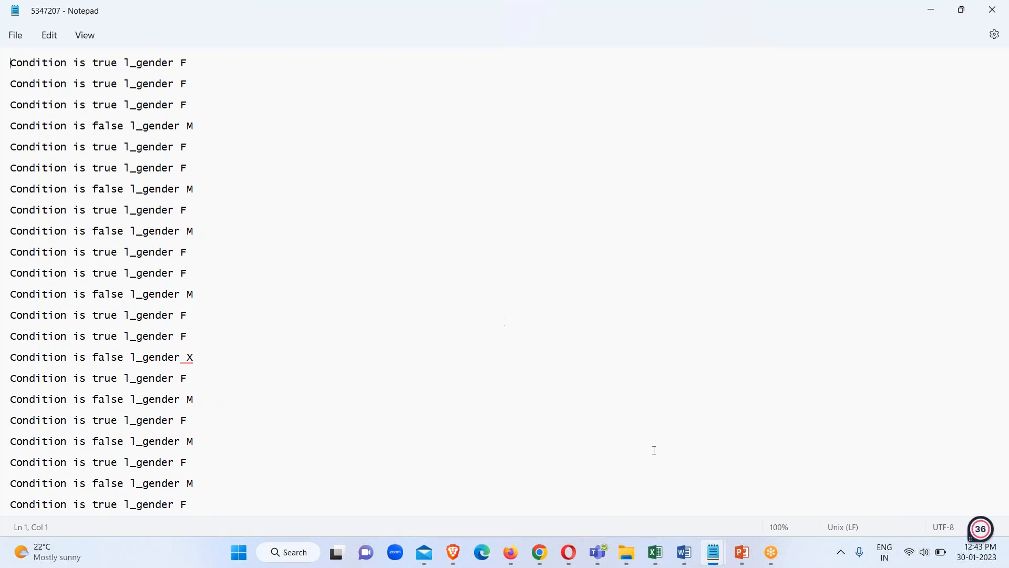
- Switch to the Fast Formula PPT presentation in PowerPoint and show its first slide, the basic structure and syntax title
mouse_move(741, 552)
click(735, 489)
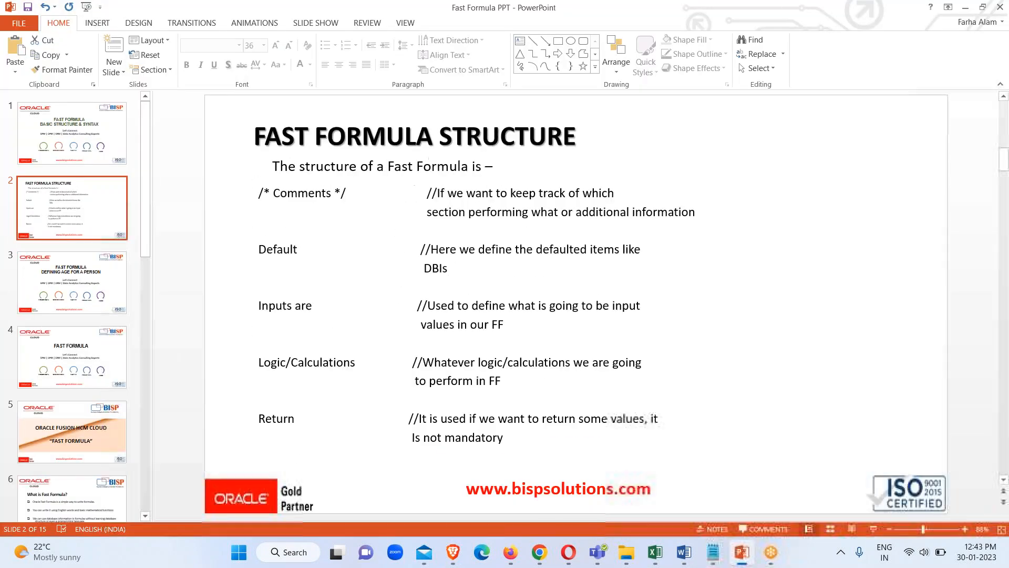
click(80, 139)
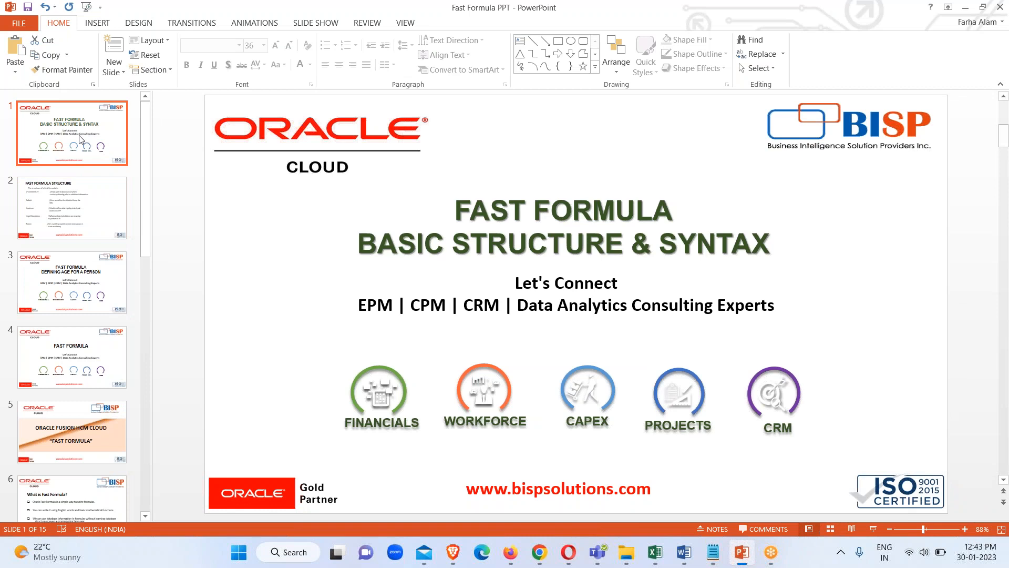